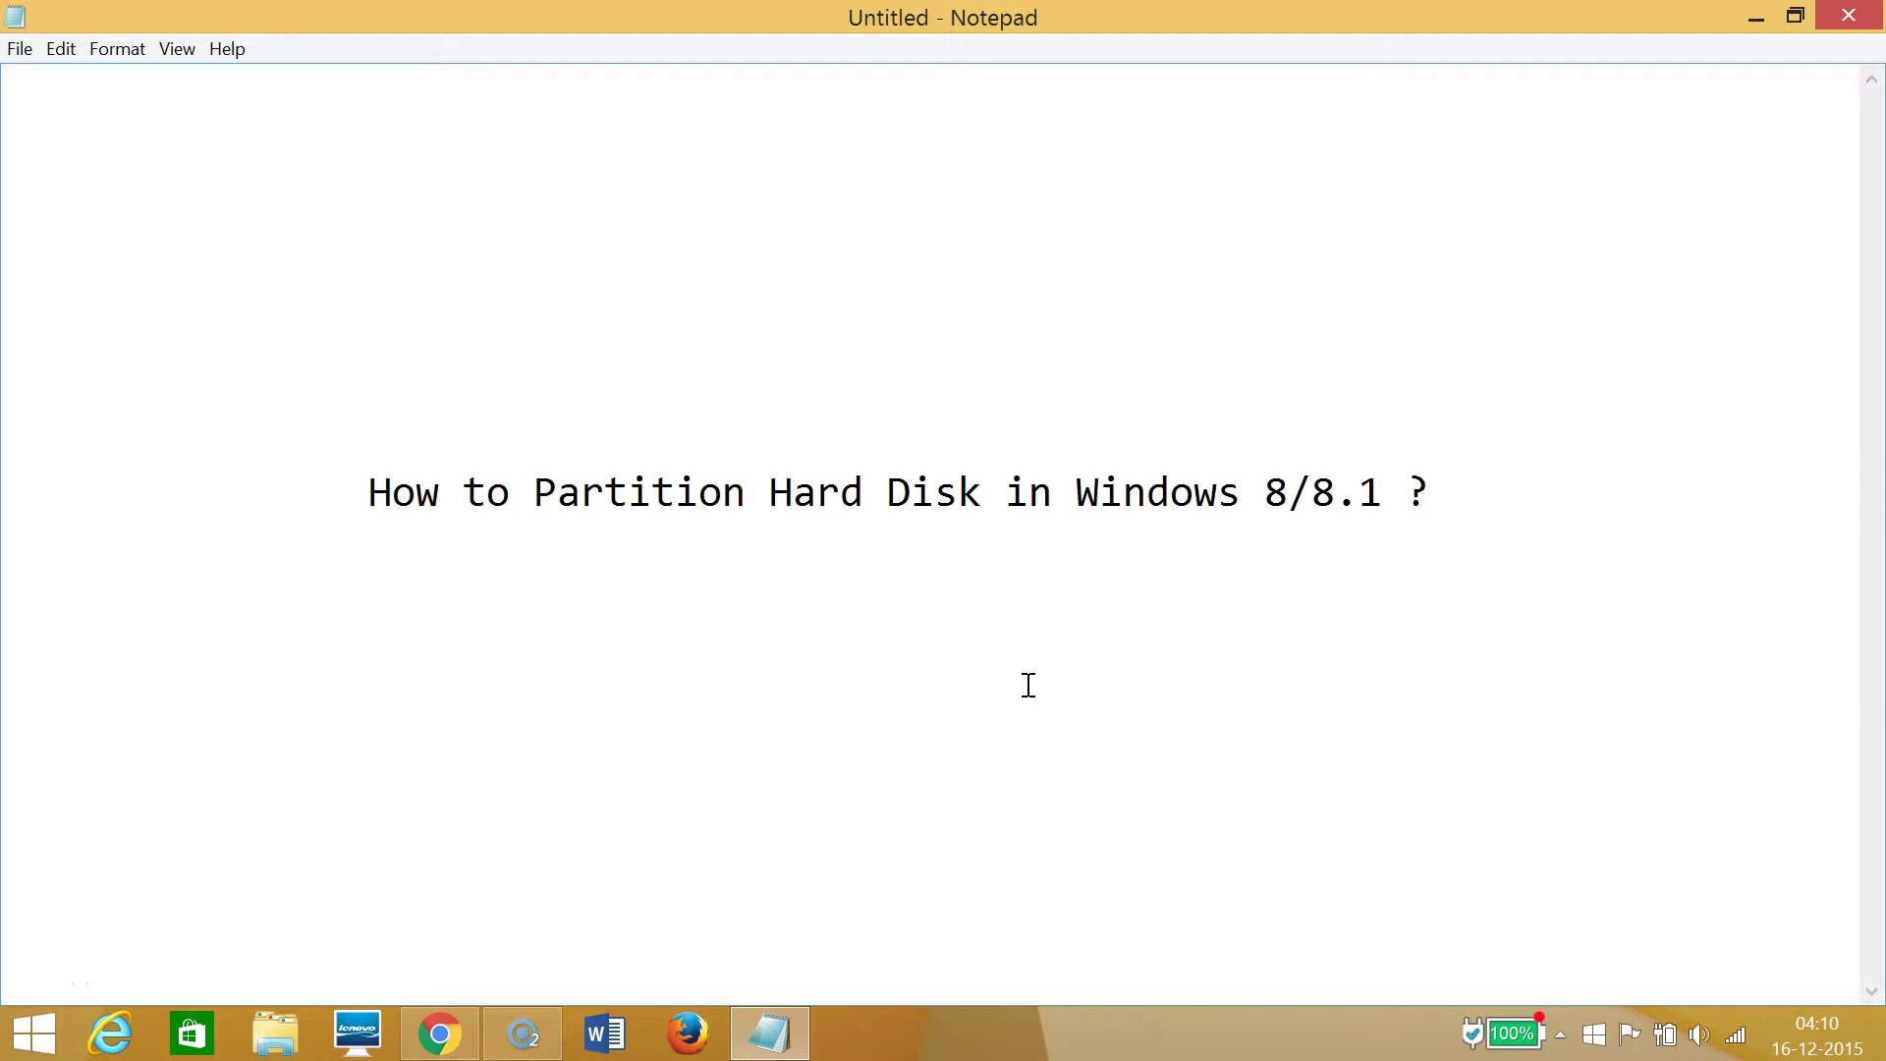
Step: Minimize the Notepad window showing the partition-tutorial title to reveal the desktop
left_click(1458, 416)
Step: Hide the title note and enter diskmgmt.msc in the Run box from the Start right-click menu
left_click(1795, 16)
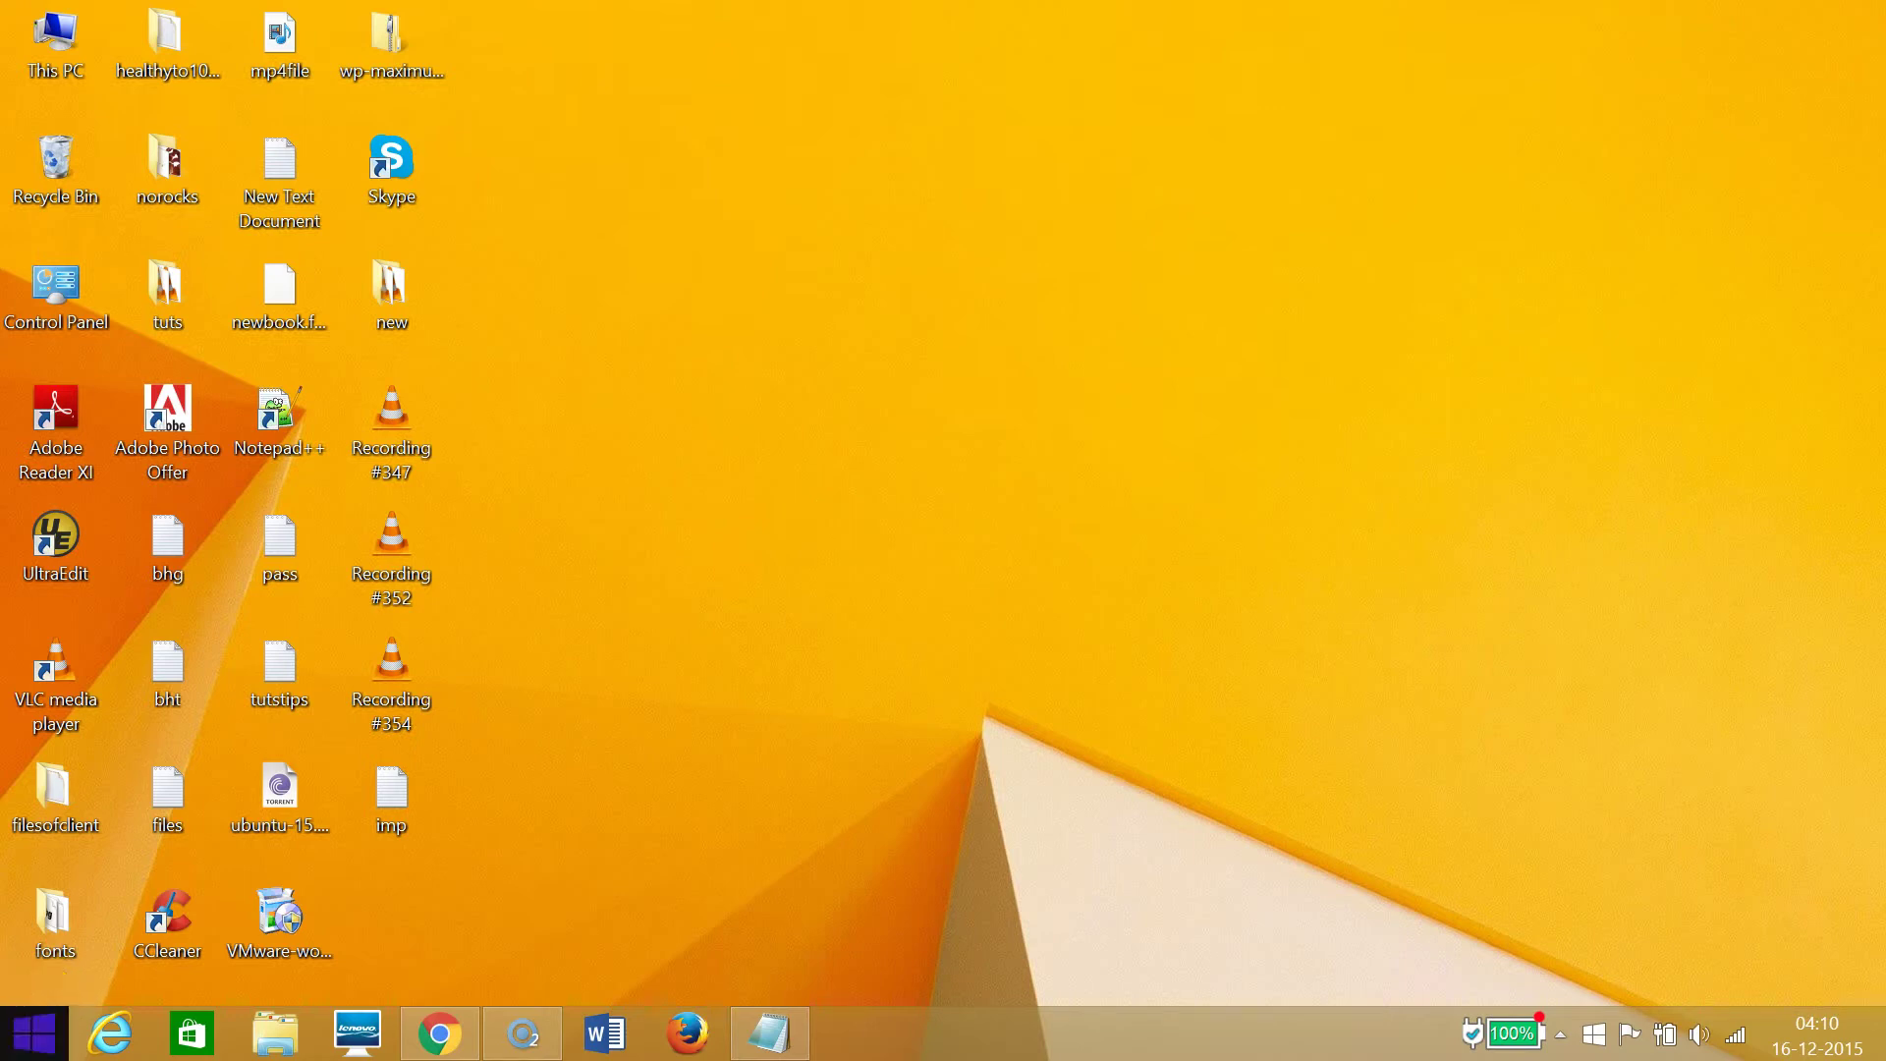
right_click(22, 1051)
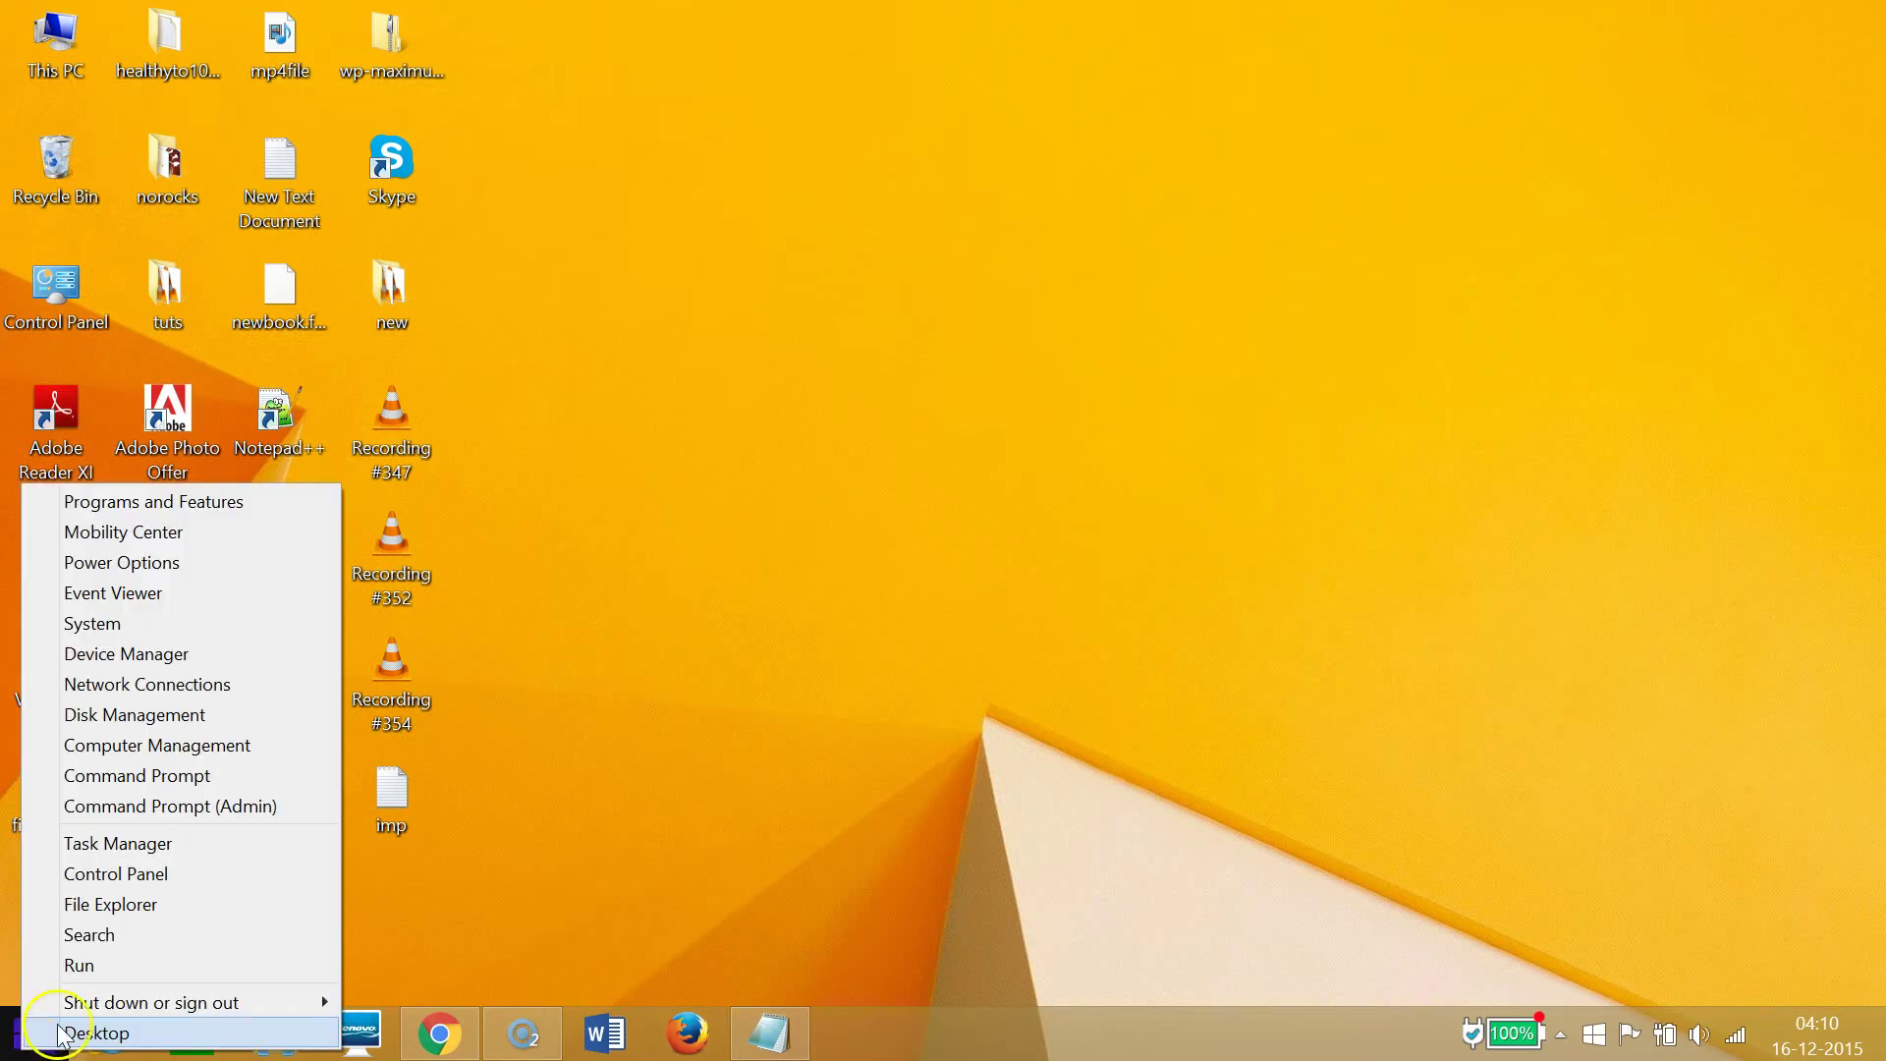
left_click(79, 966)
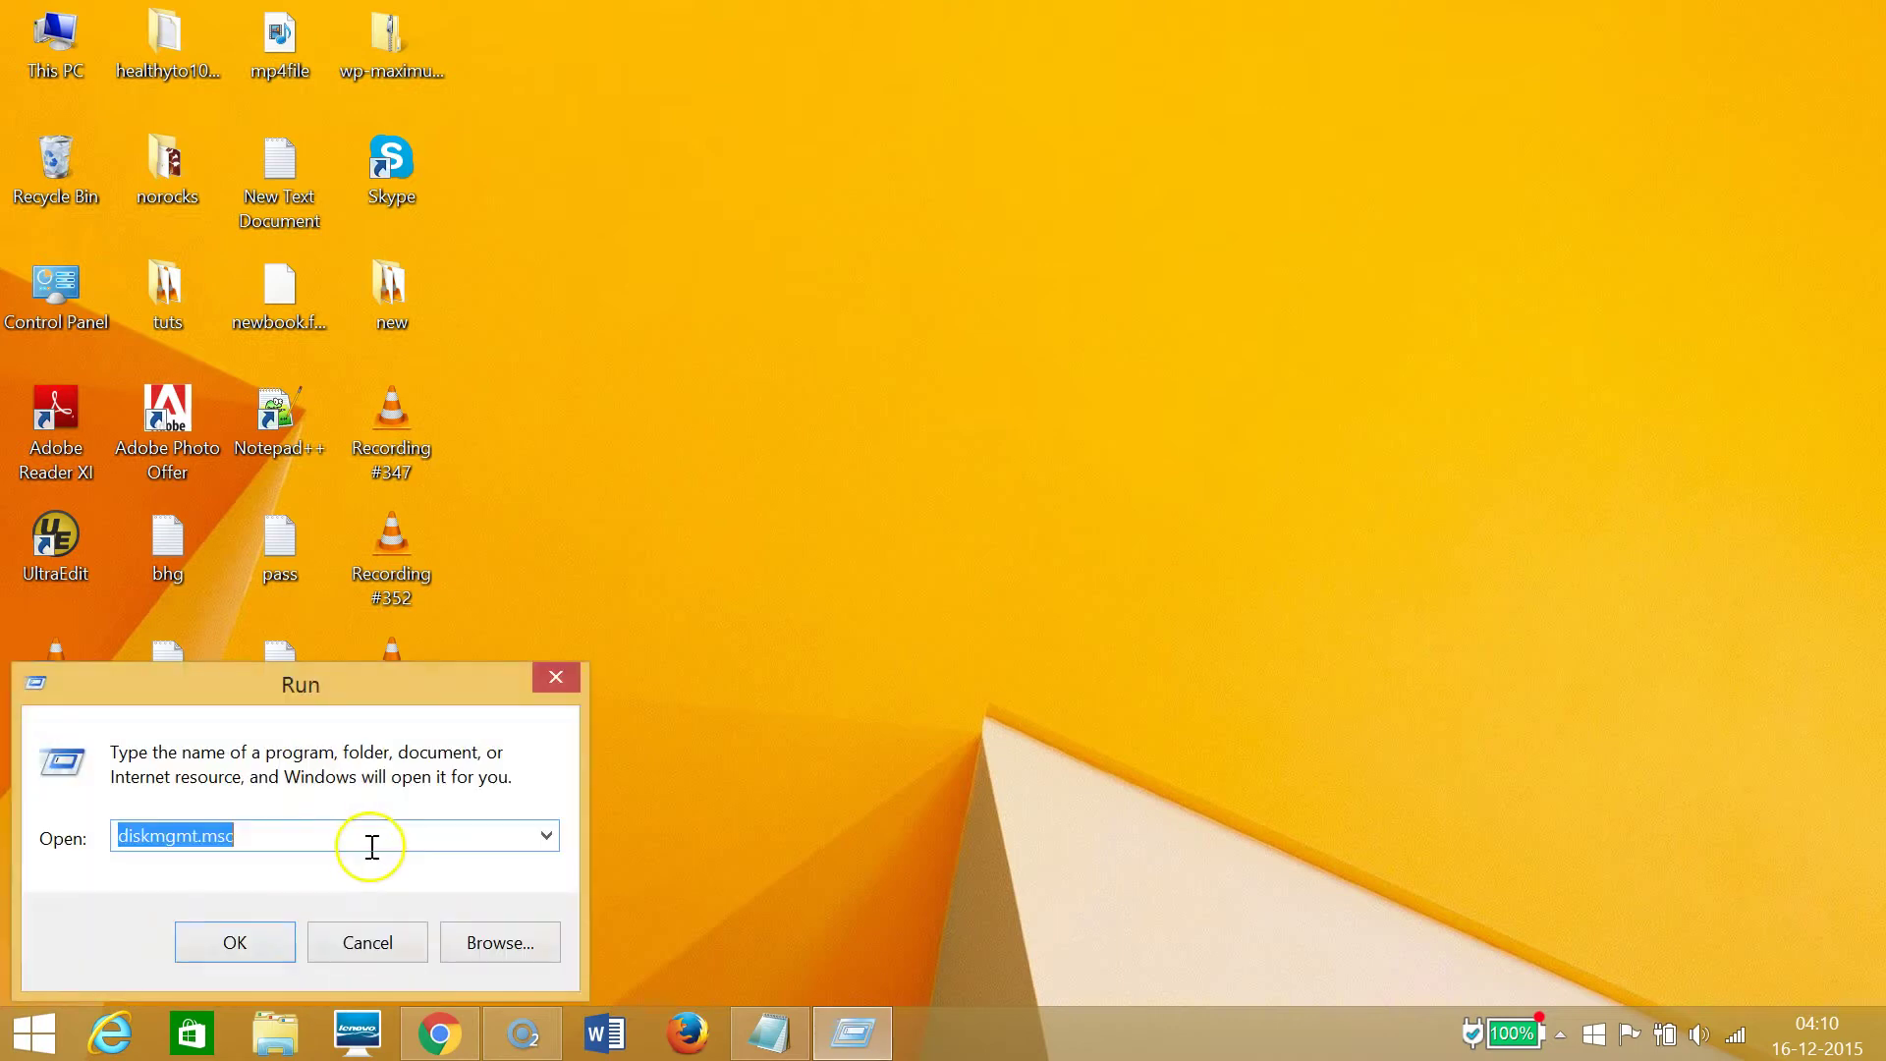
type("dis")
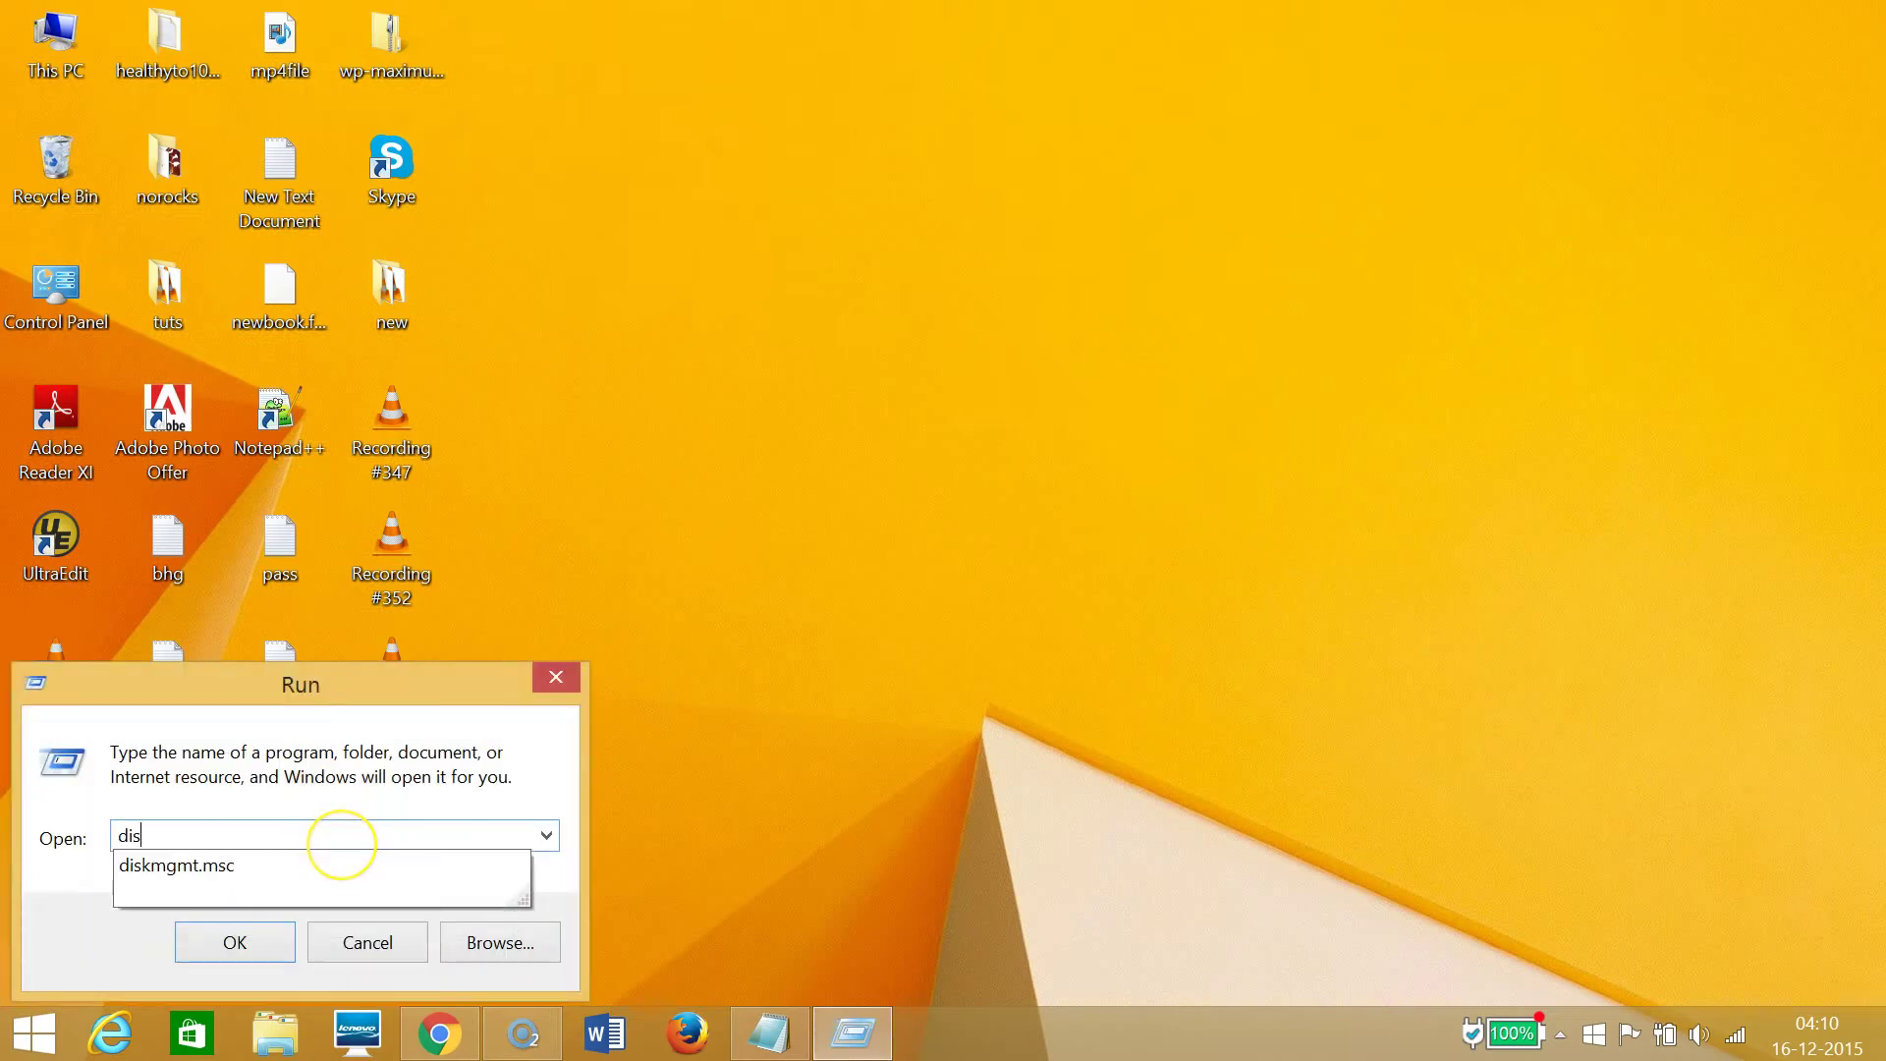
type("kmgmt.msc")
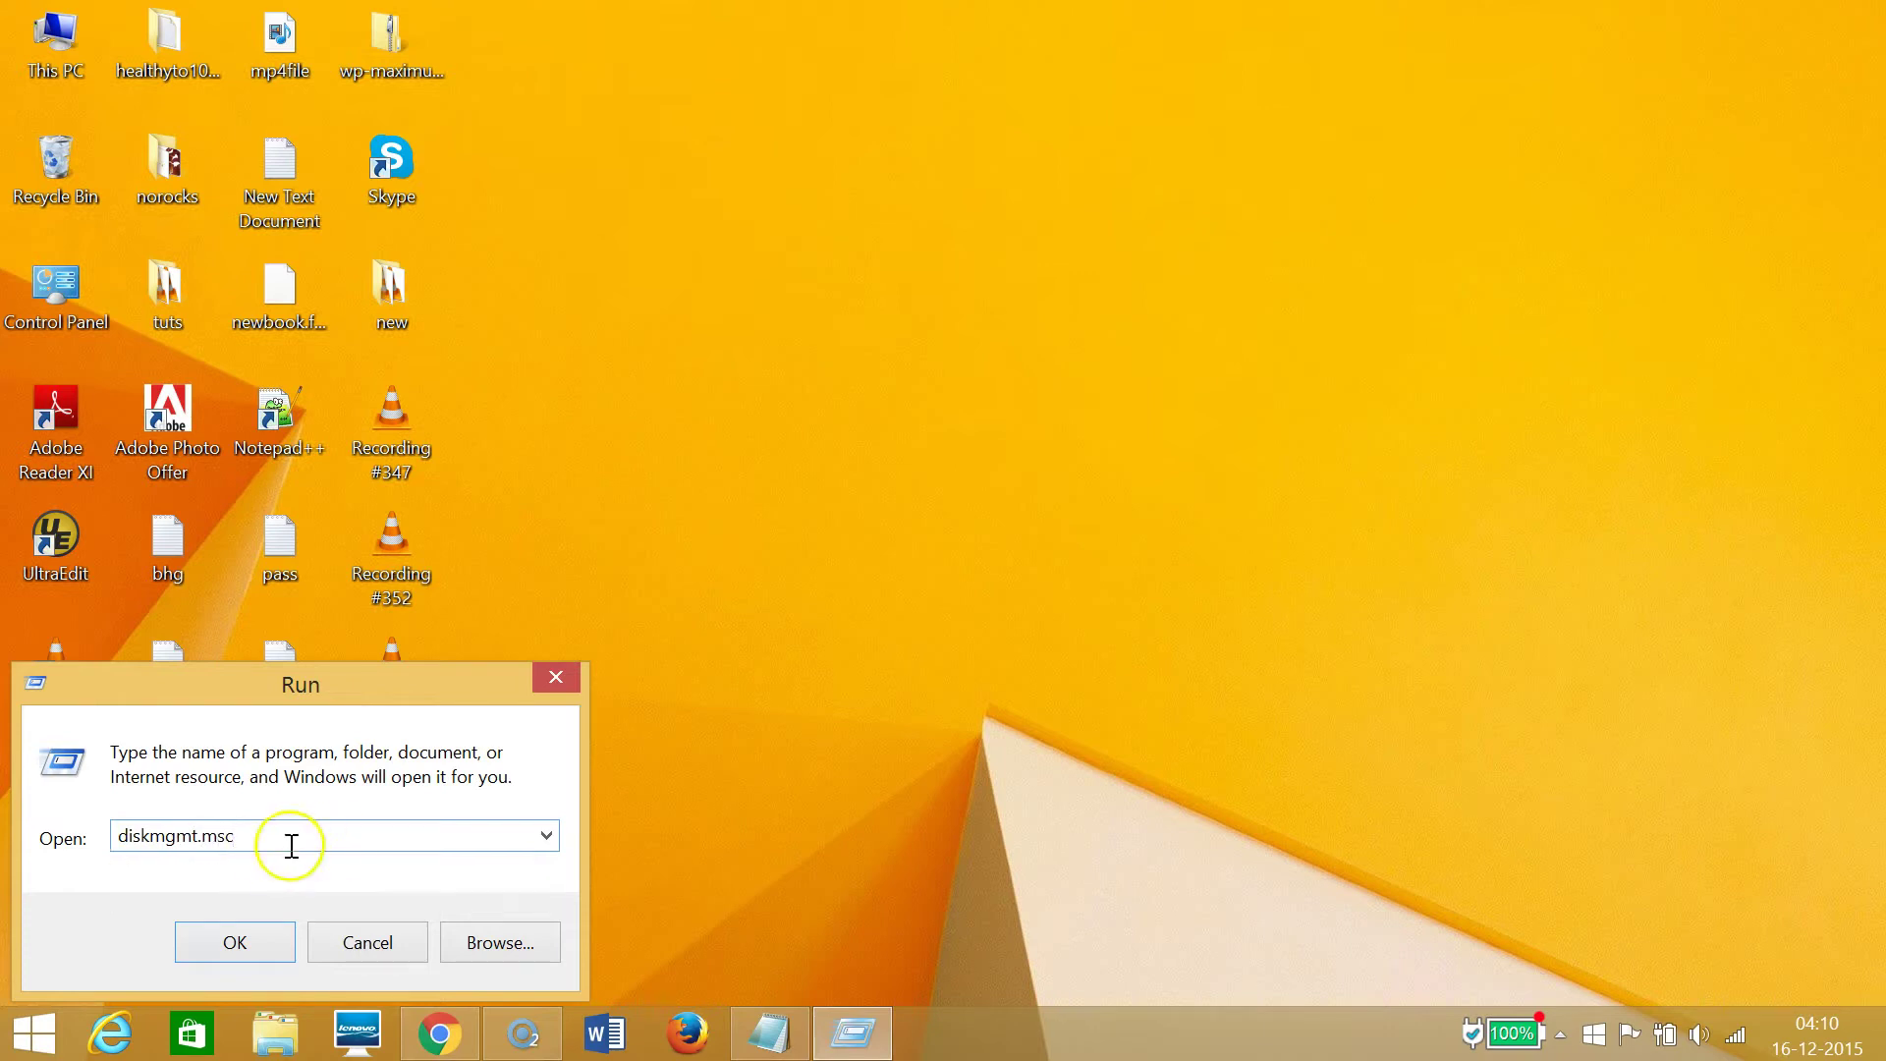
Step: Launch Disk Management, maximize it, and select the 696.36 GB Windows8_OS (C:) partition
left_click(234, 942)
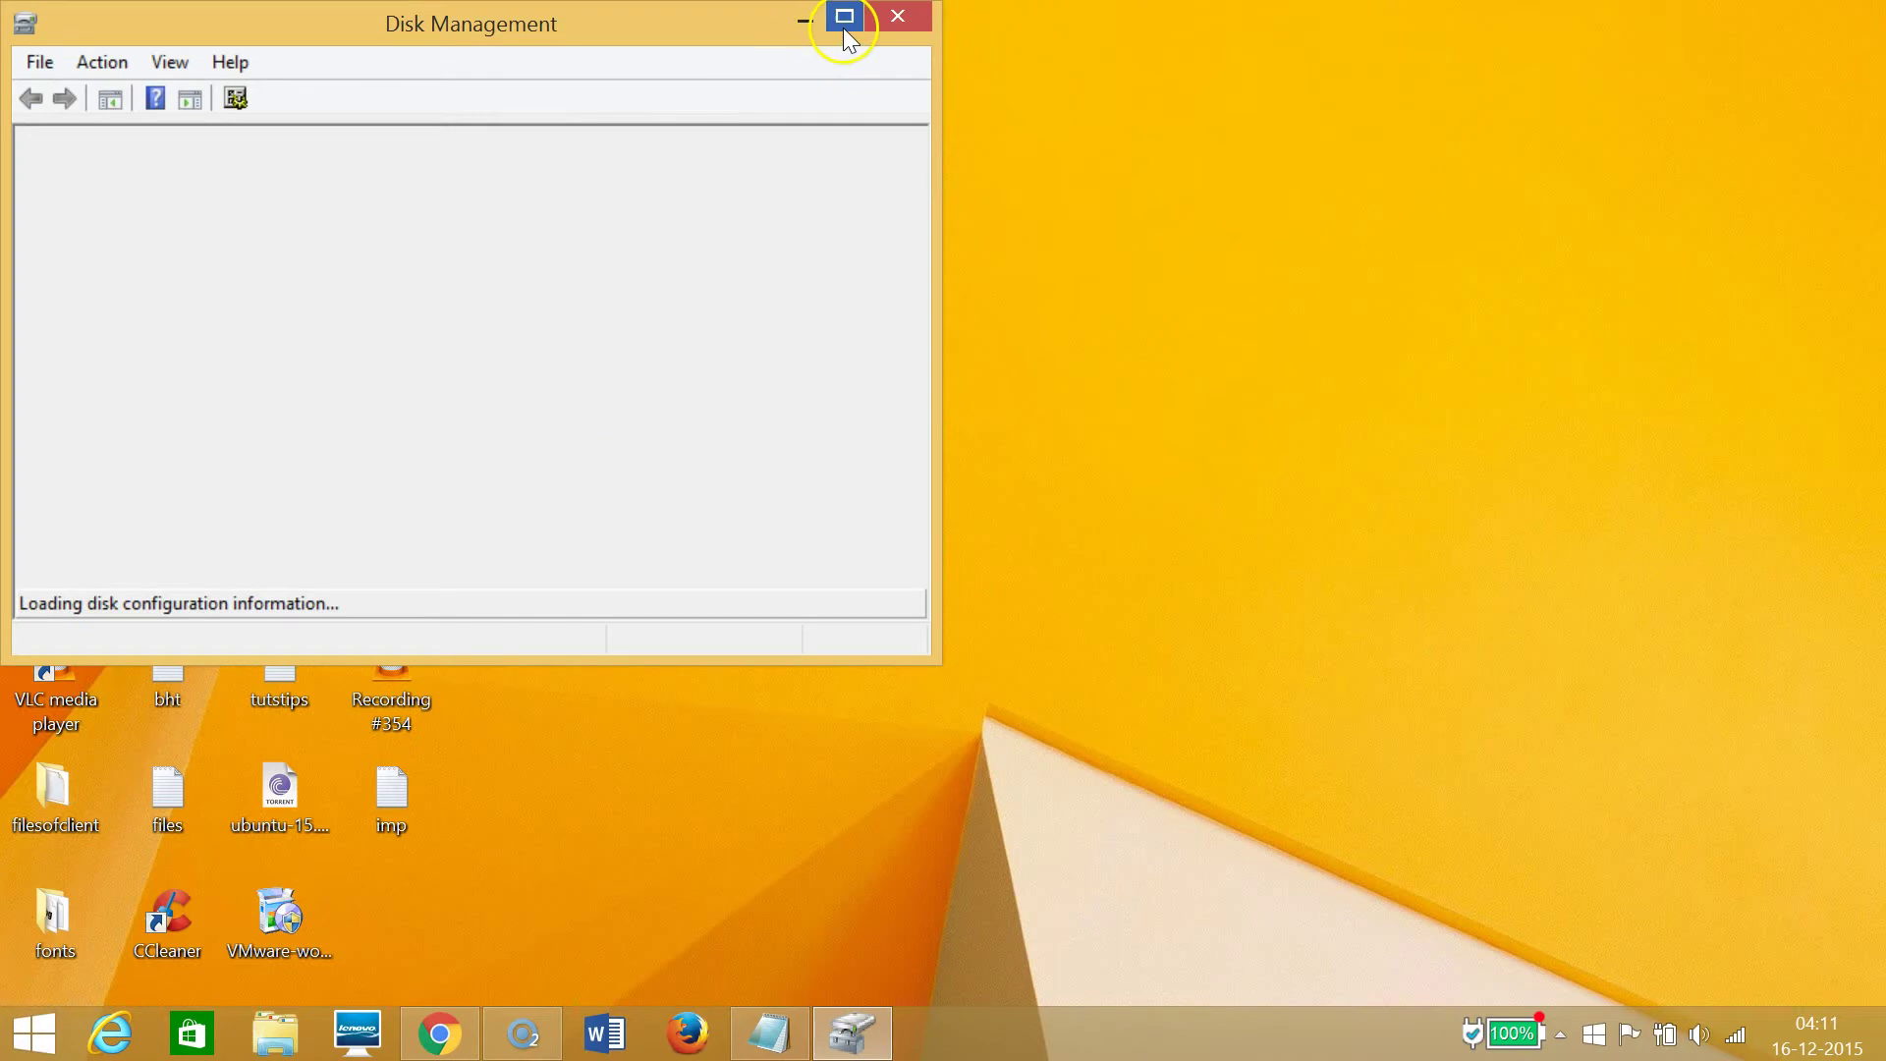
left_click(844, 16)
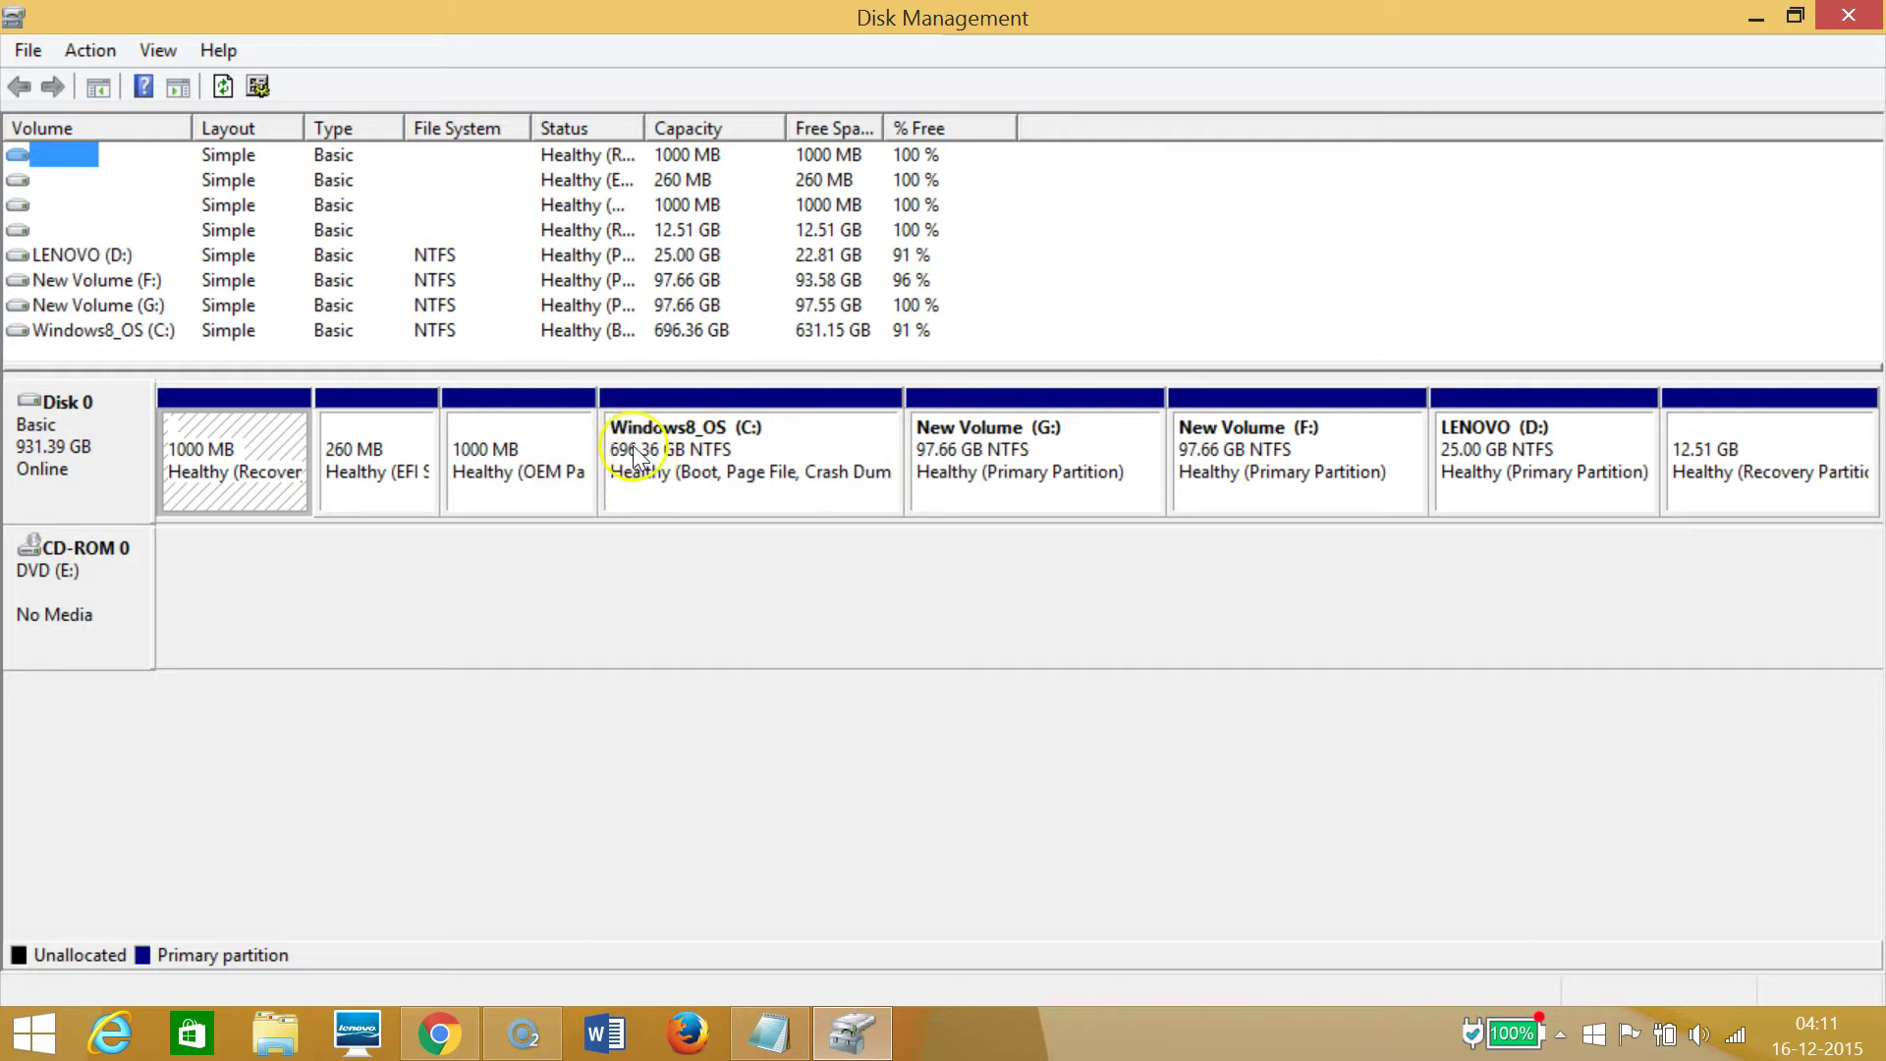
left_click(761, 459)
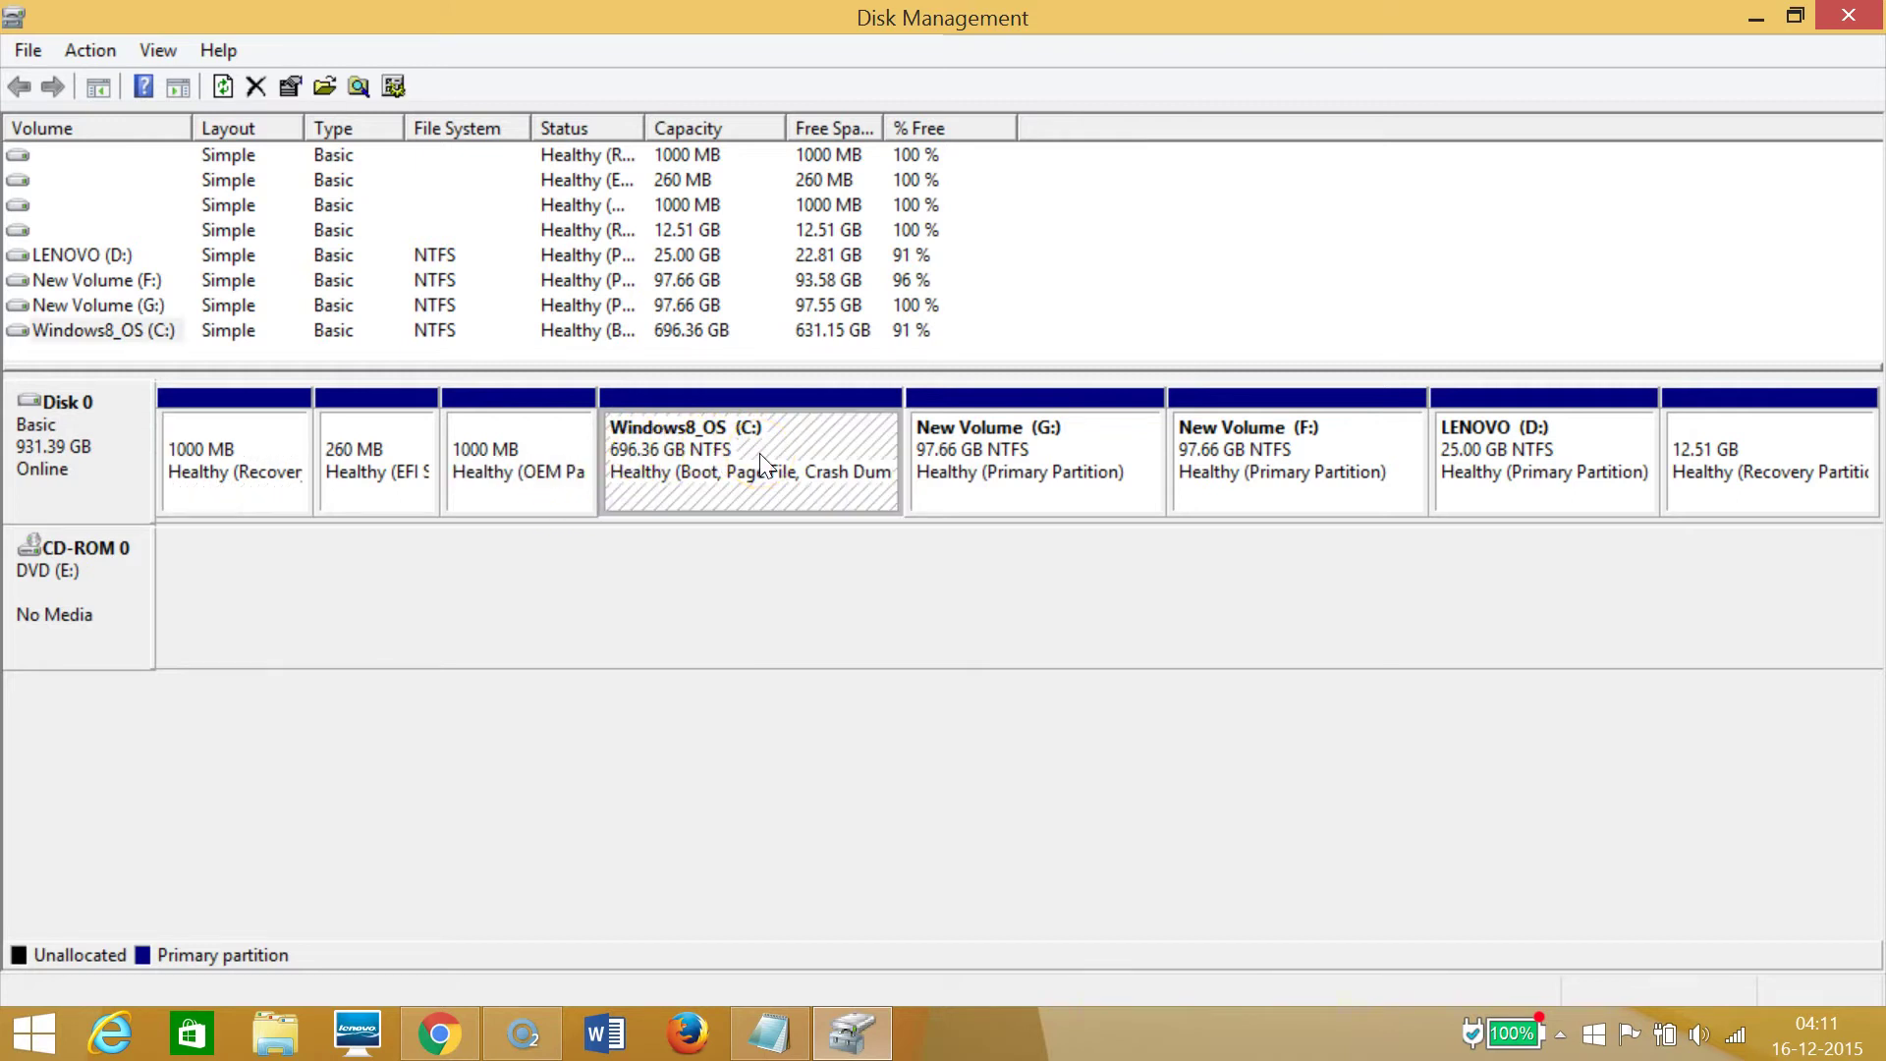
left_click(753, 465)
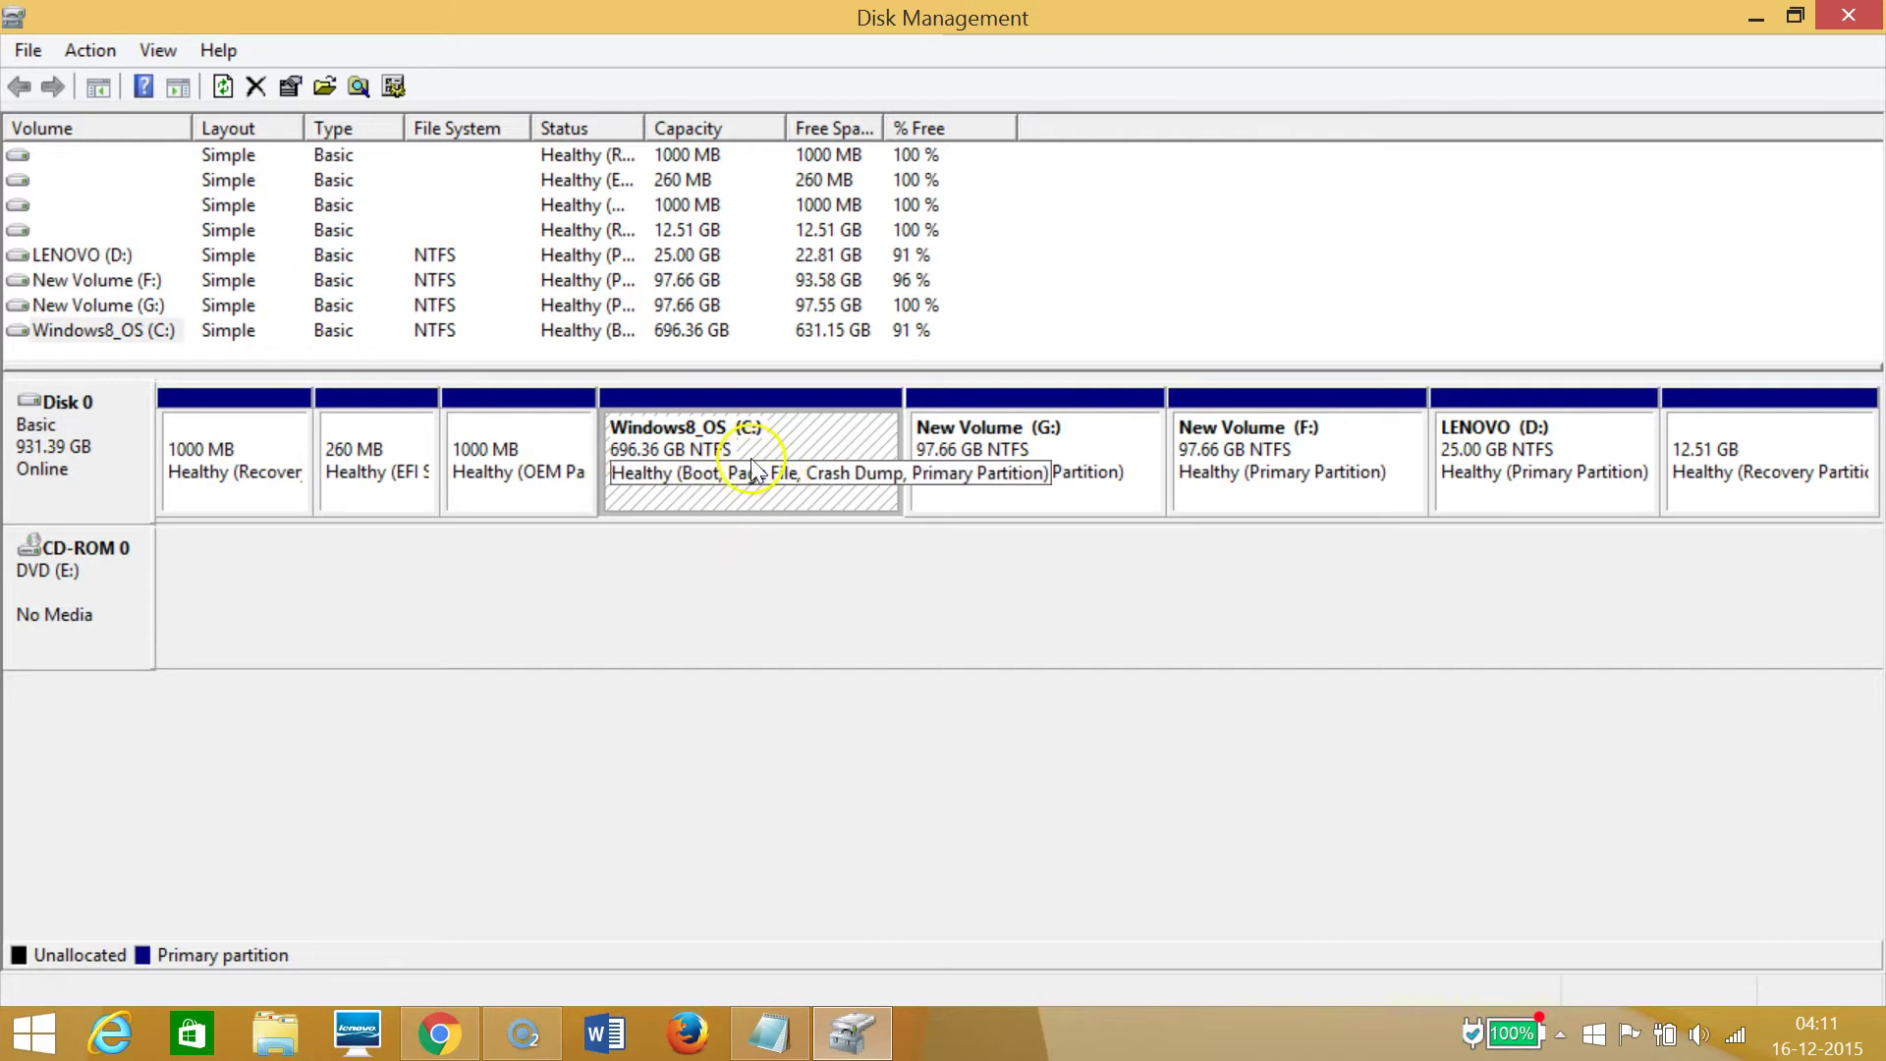
Step: Choose Shrink Volume on C: and keep the 65932 MB shrink amount, leaving 647139 MB
right_click(764, 450)
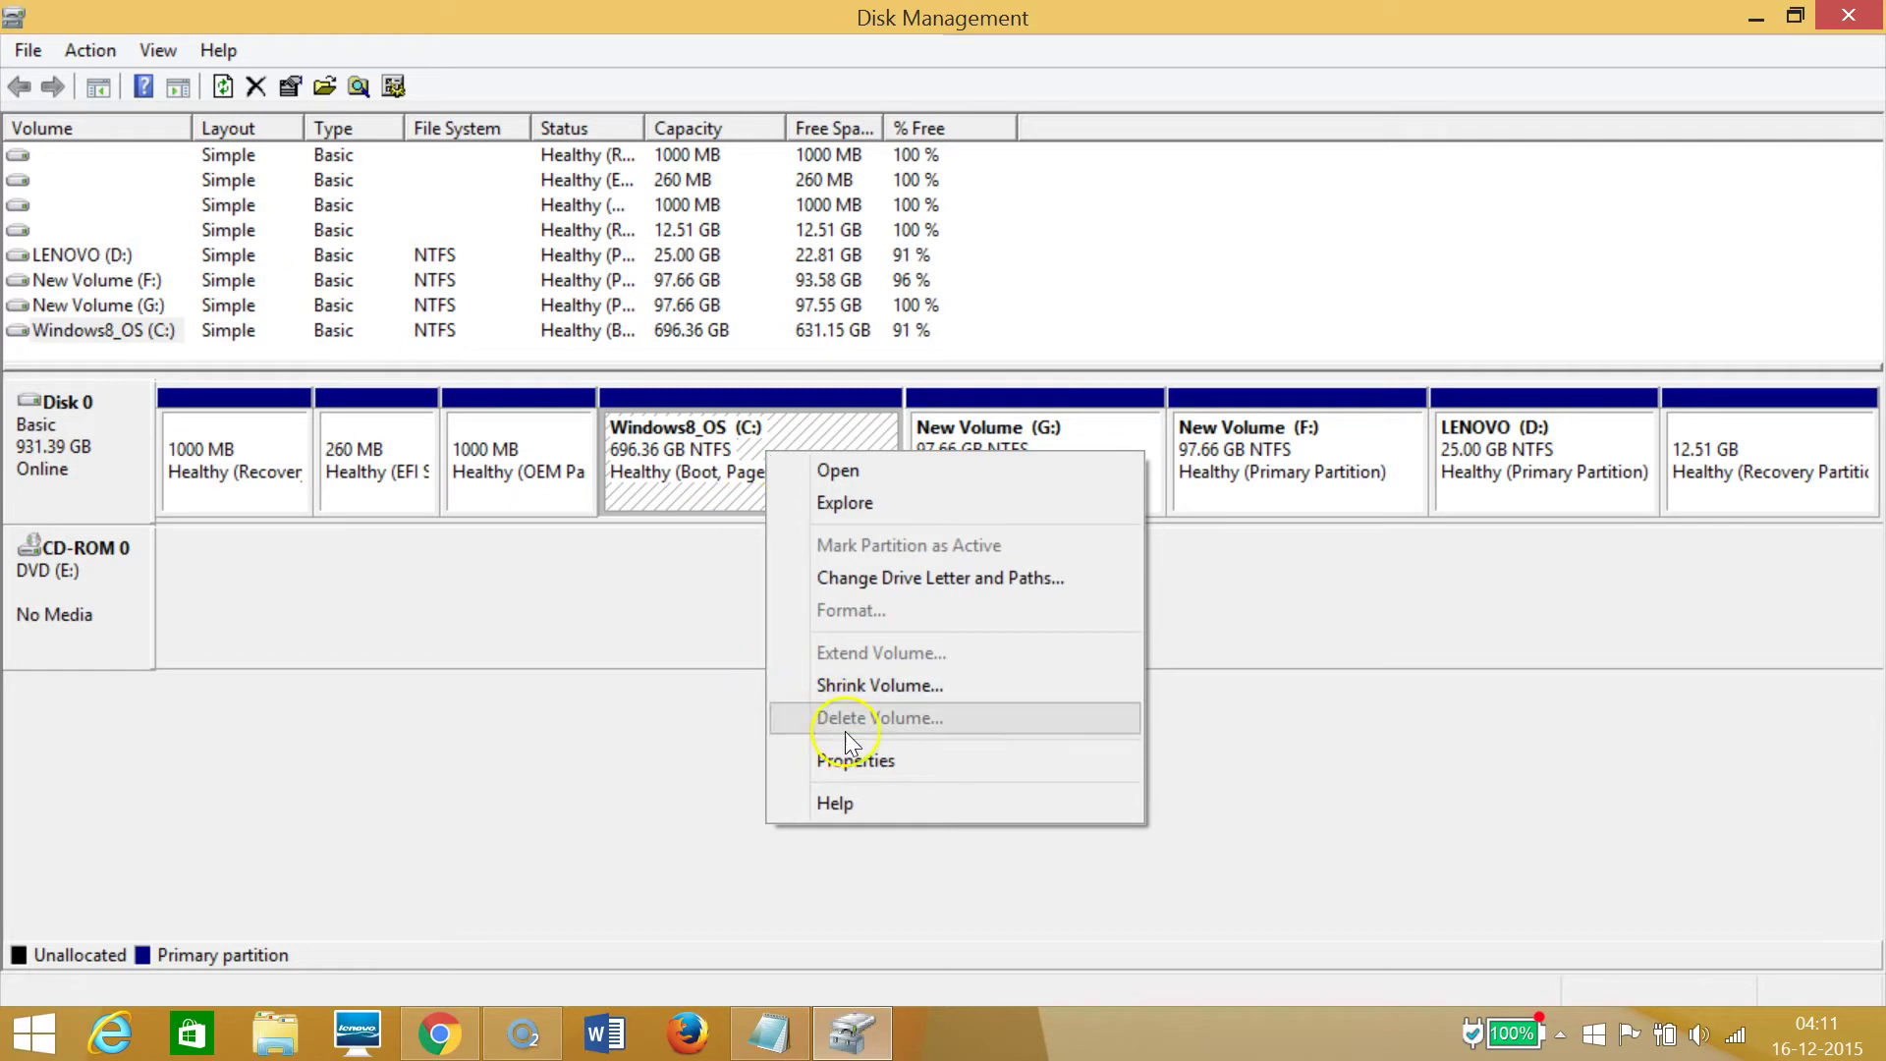
left_click(851, 685)
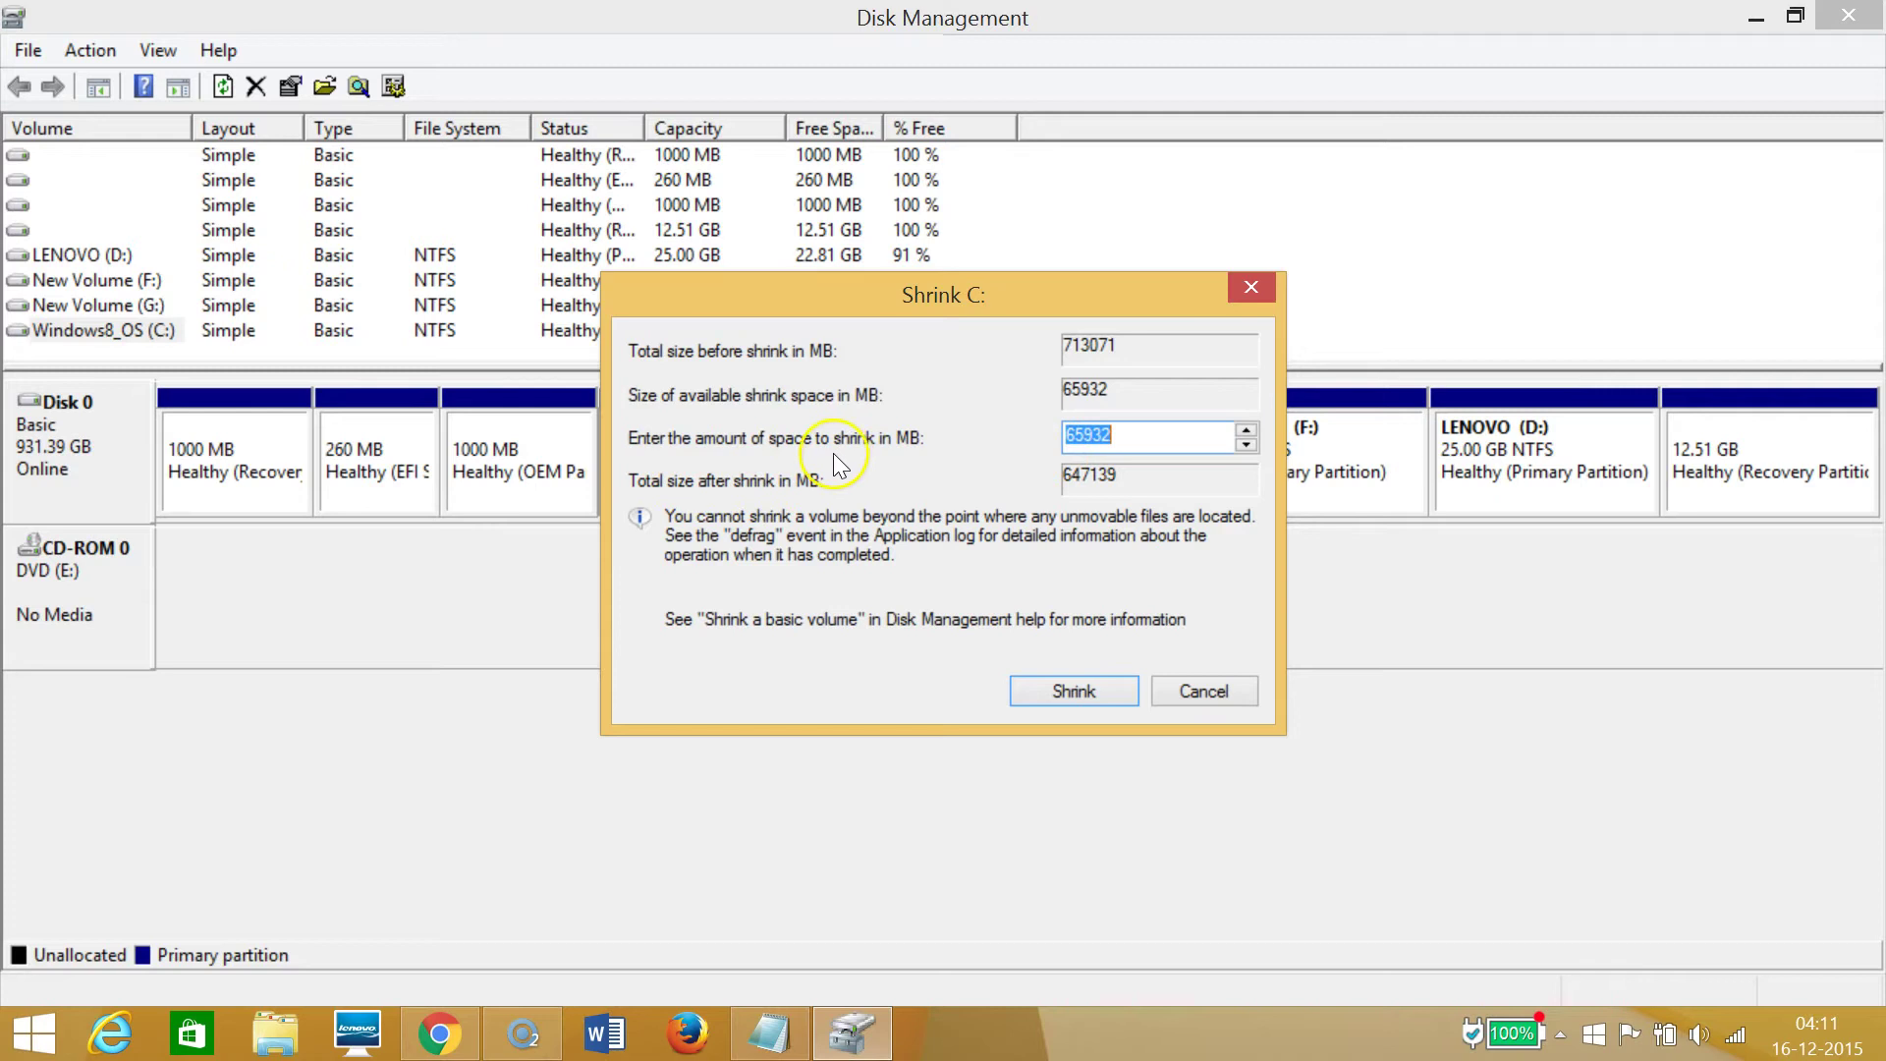
left_click(1135, 435)
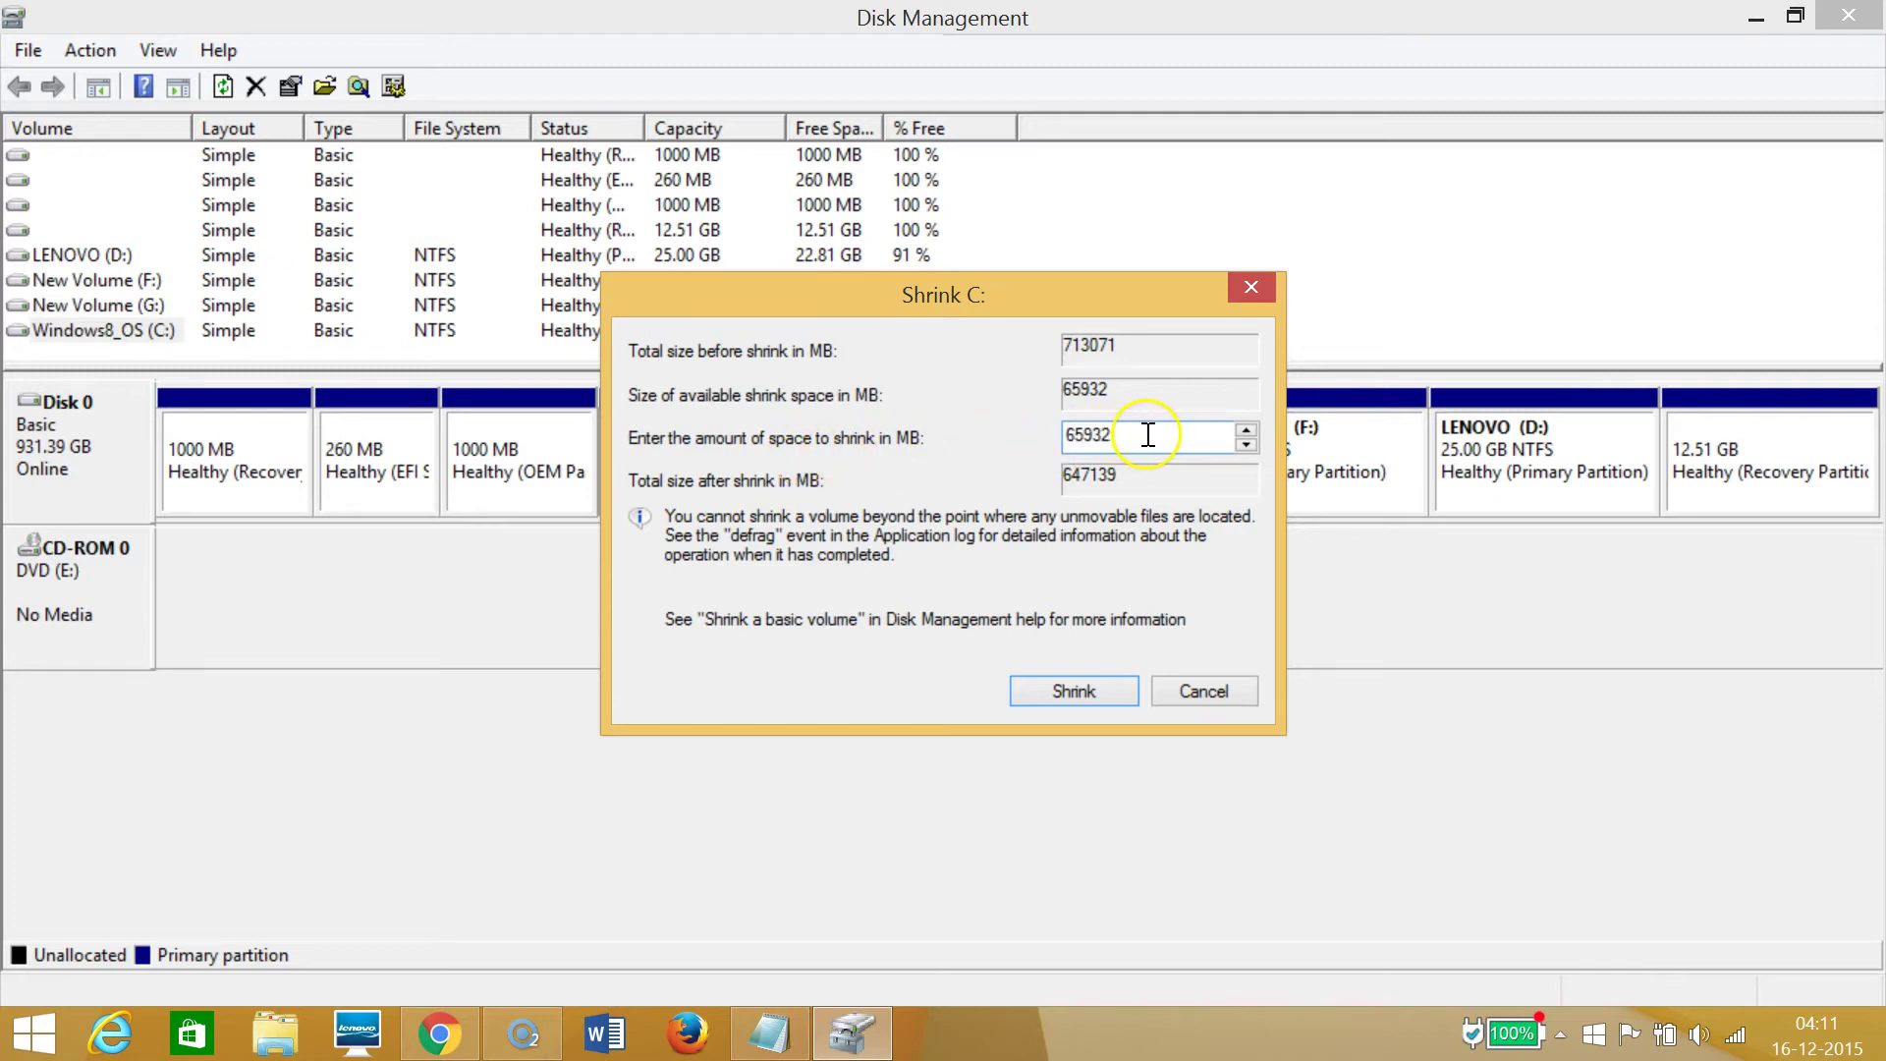
Step: Apply the shrink so C: becomes 631.97 GB, then select the new 64.39 GB unallocated space
left_click(1075, 702)
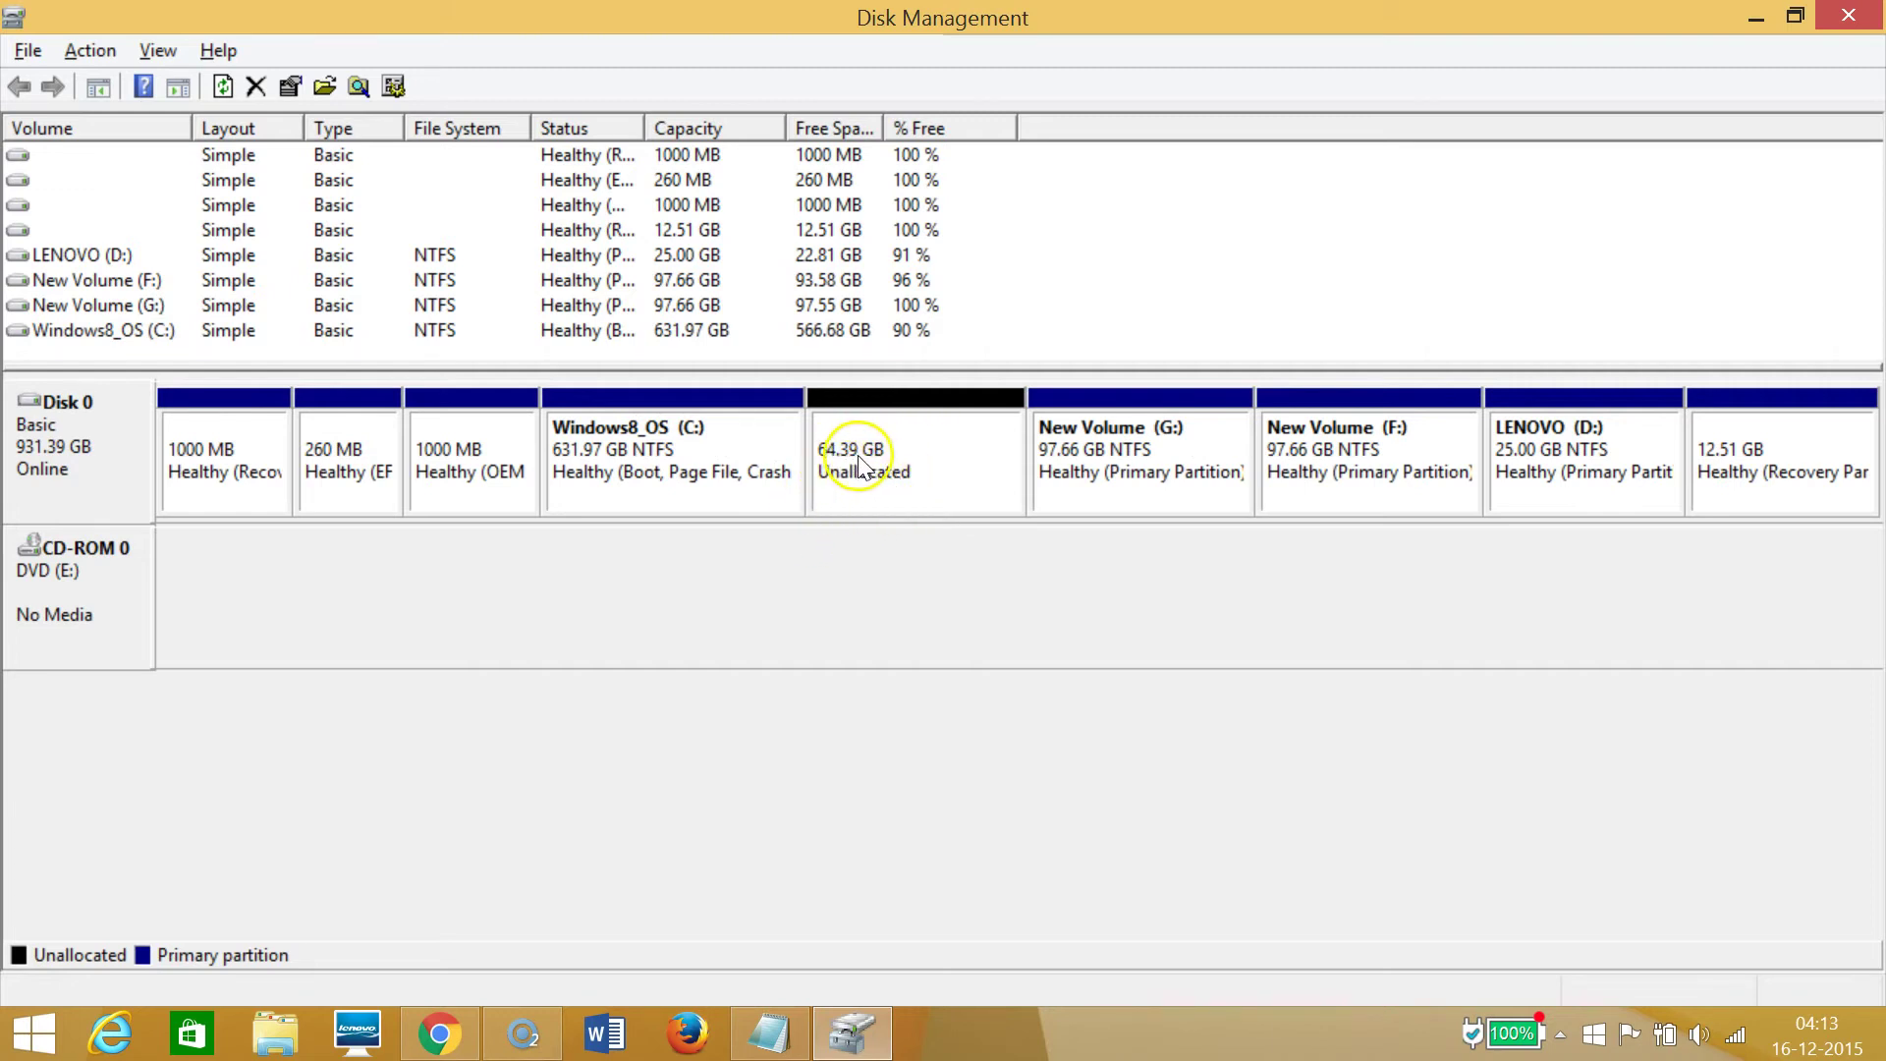
left_click(906, 480)
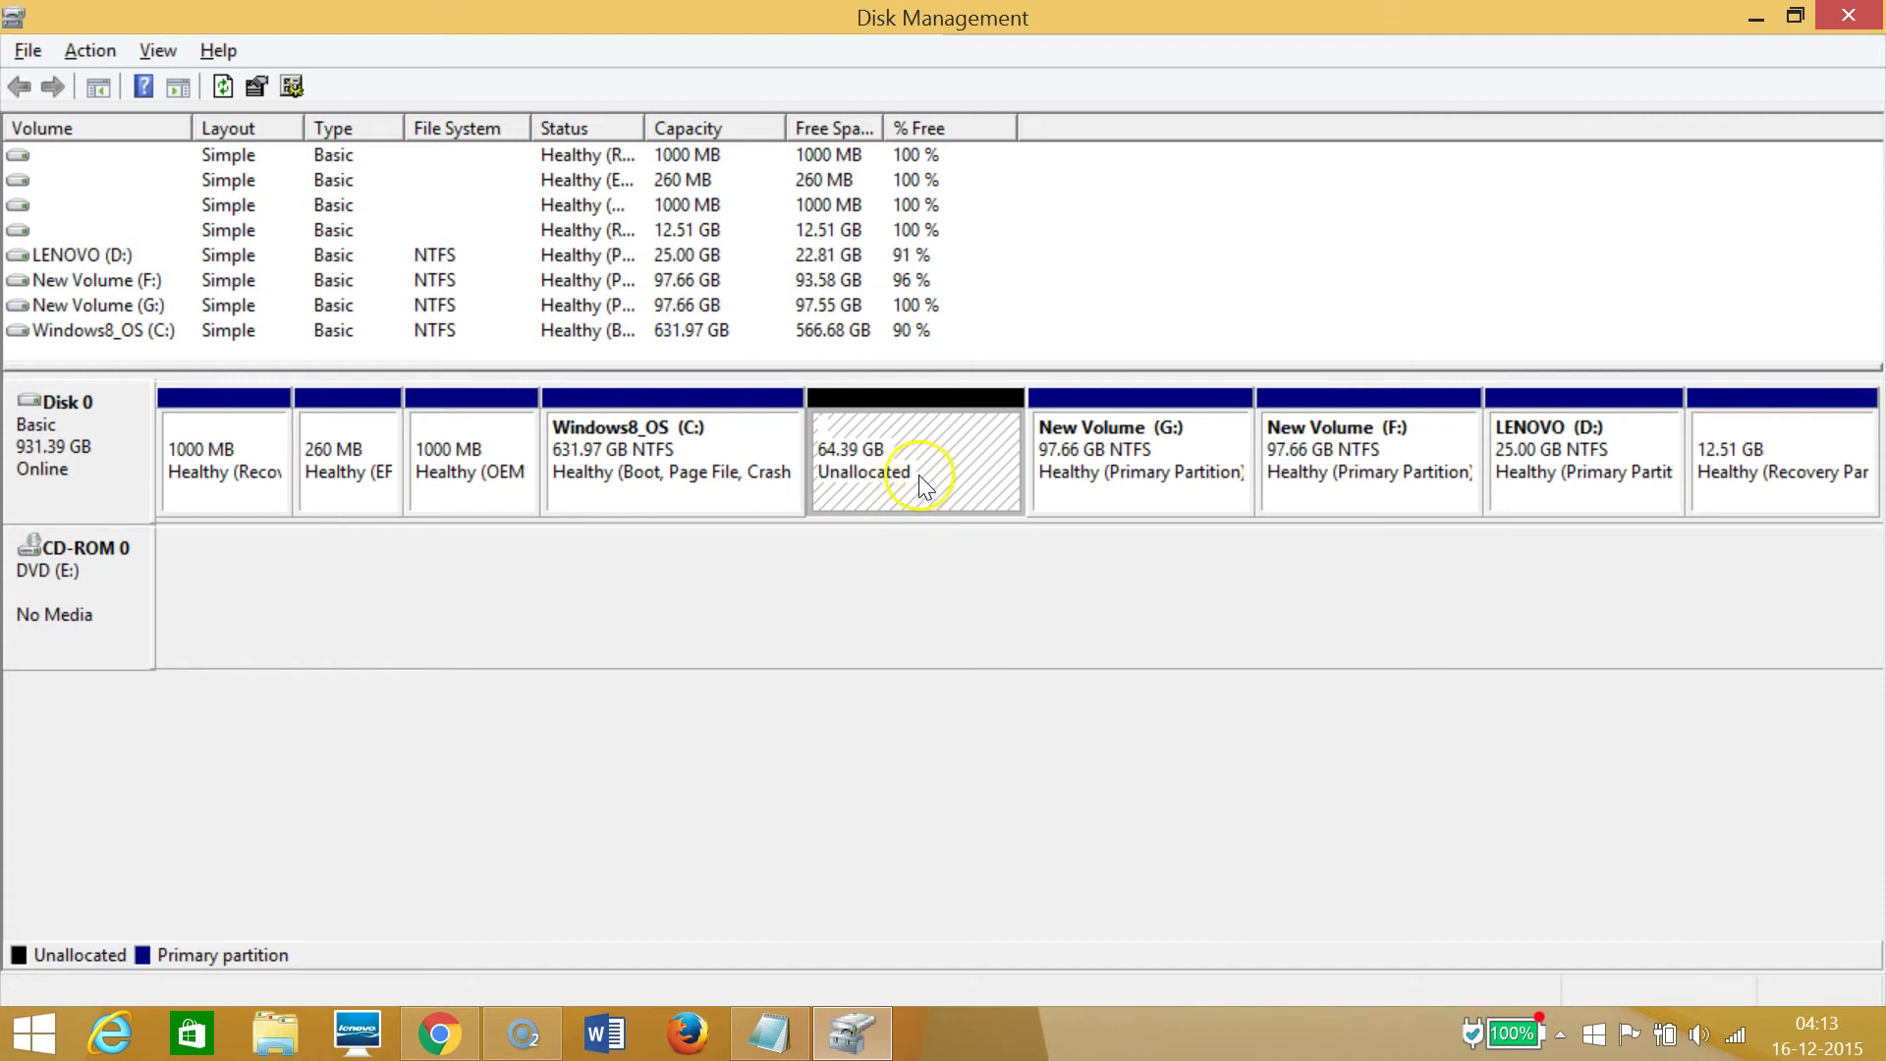
Step: Configure a New Simple Volume of 65931 MB, drive letter H, NTFS quick format, labelled New Volume
right_click(922, 481)
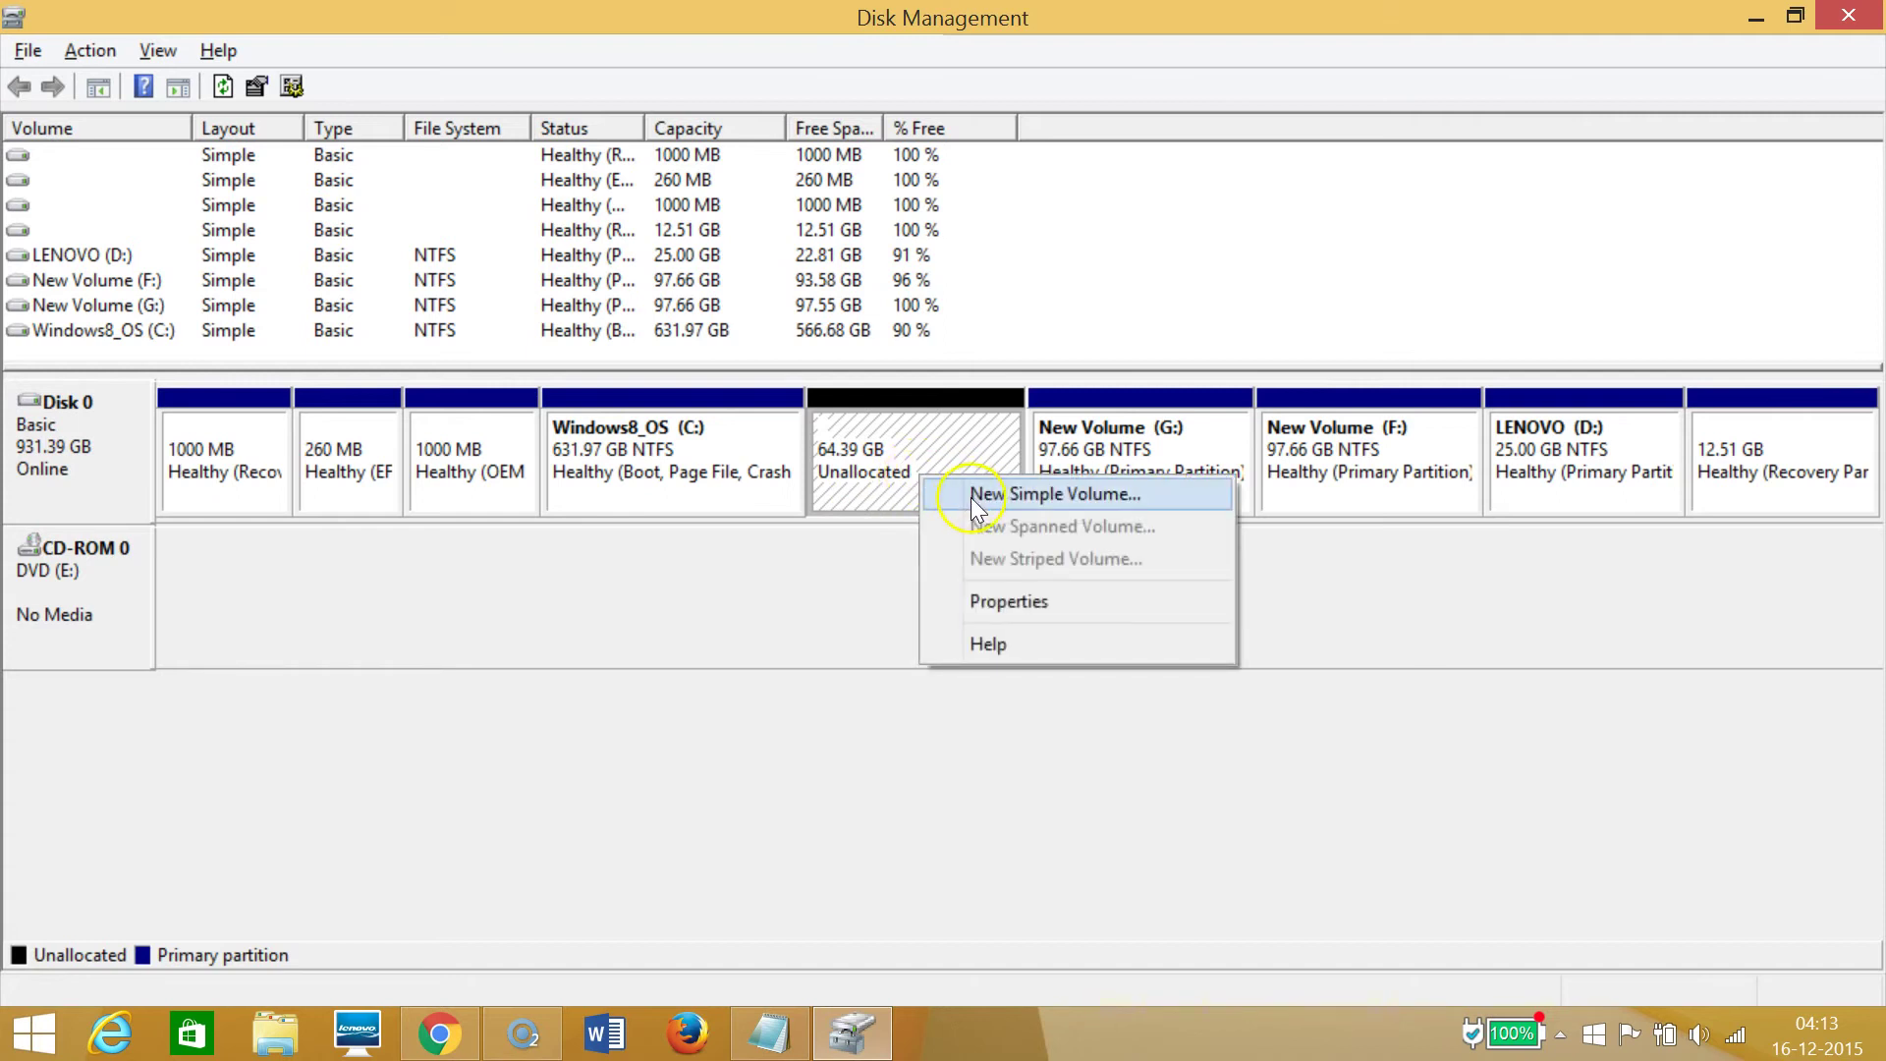
left_click(1028, 494)
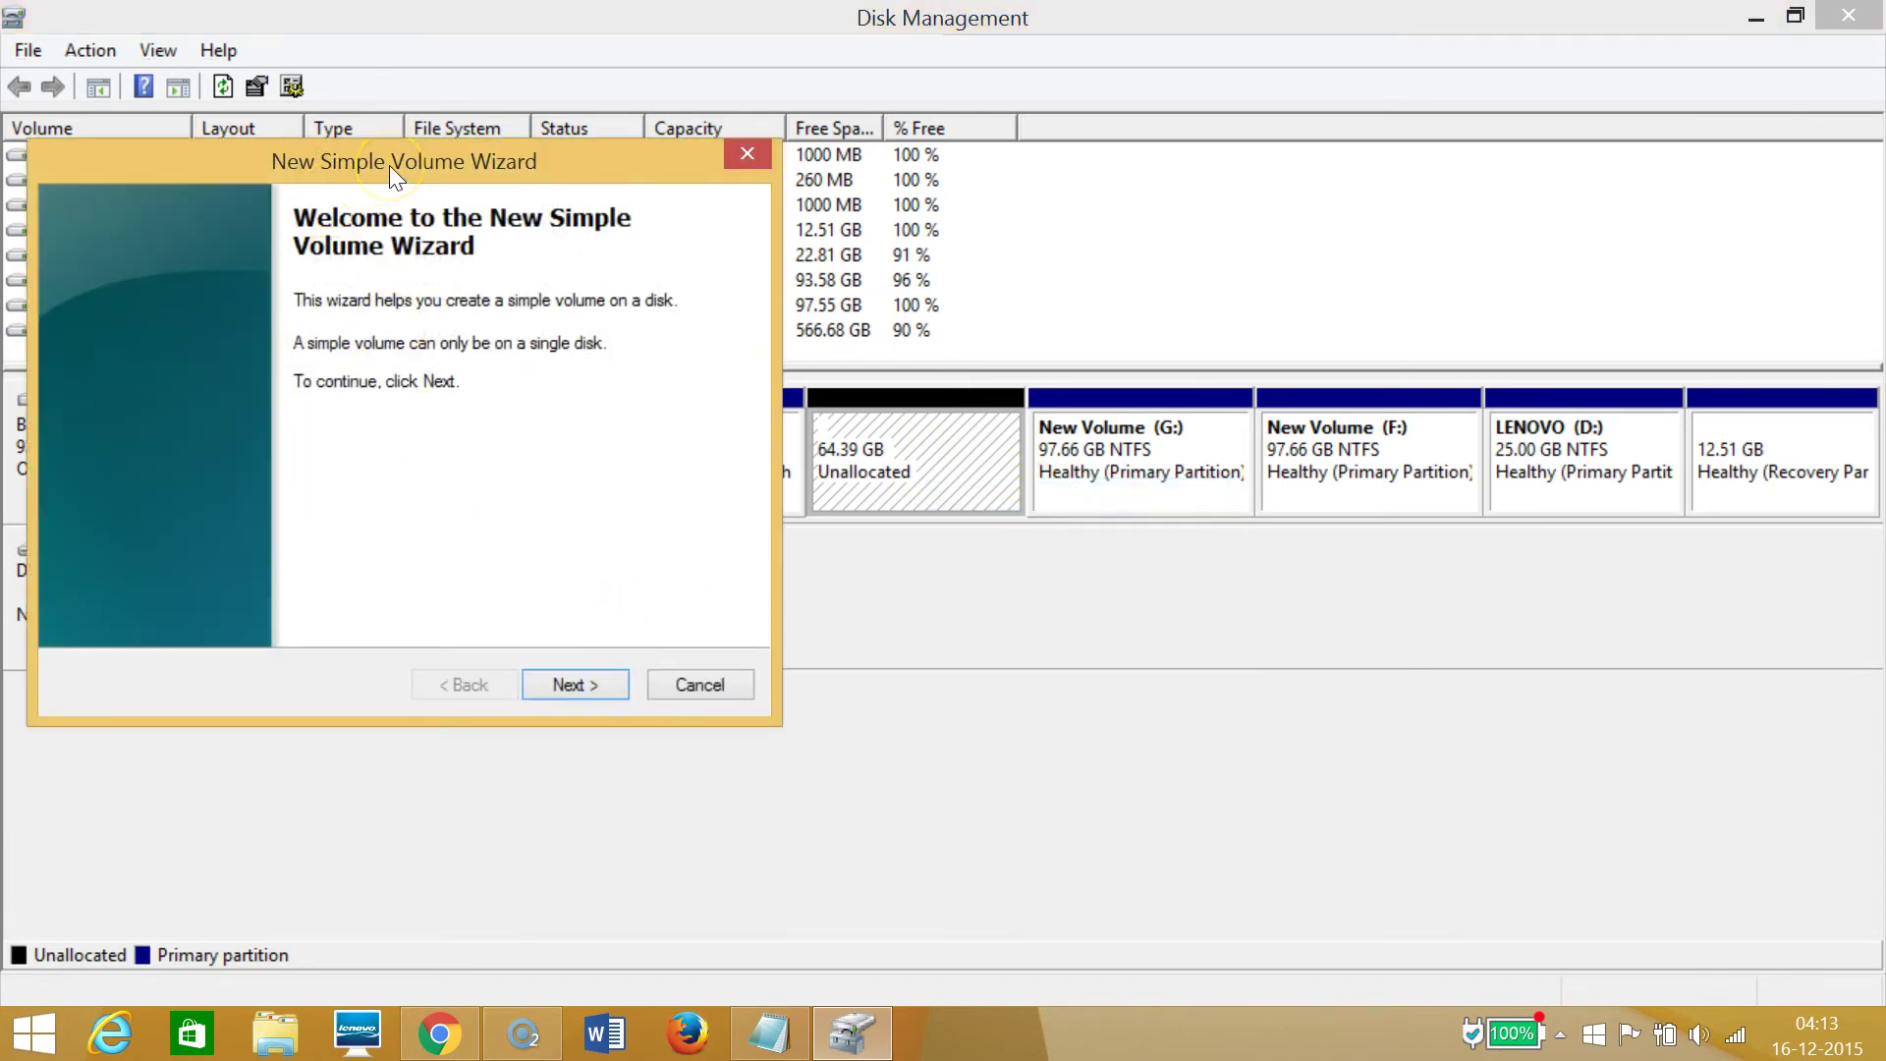
left_click_drag(389, 165, 681, 232)
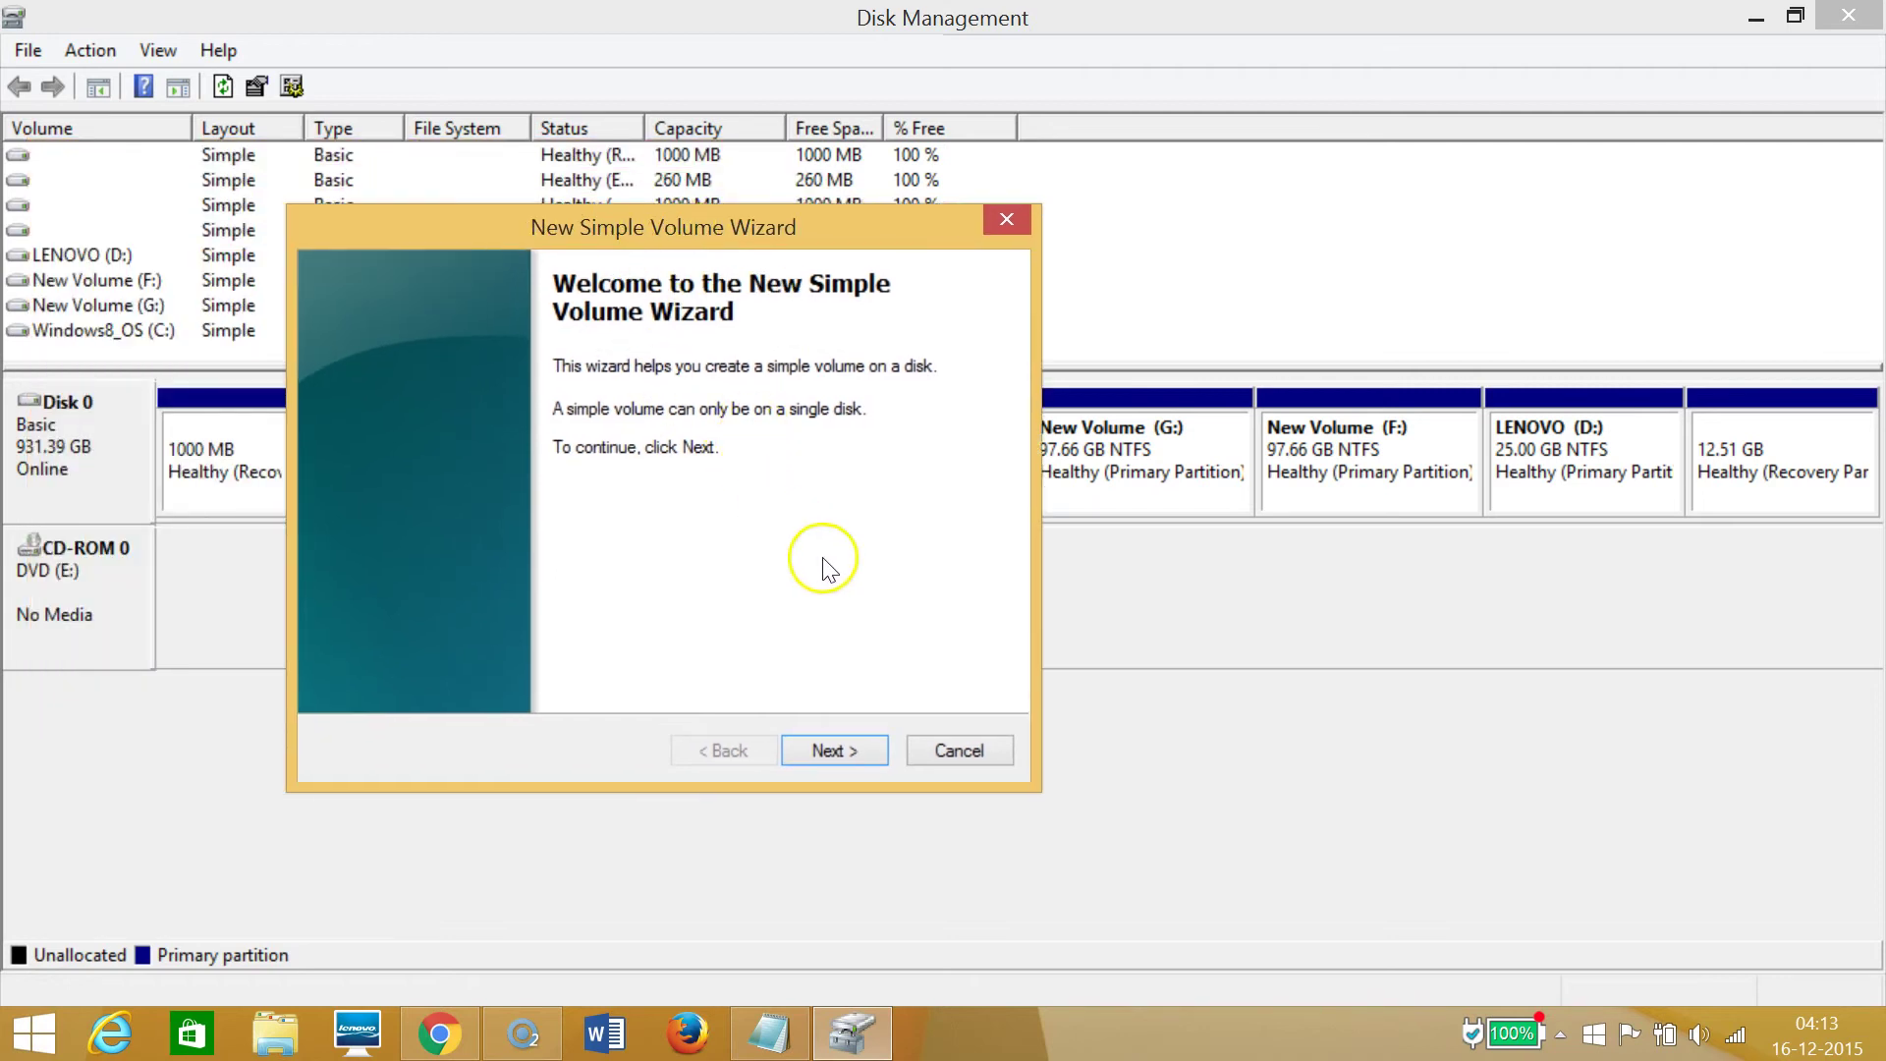
left_click(835, 751)
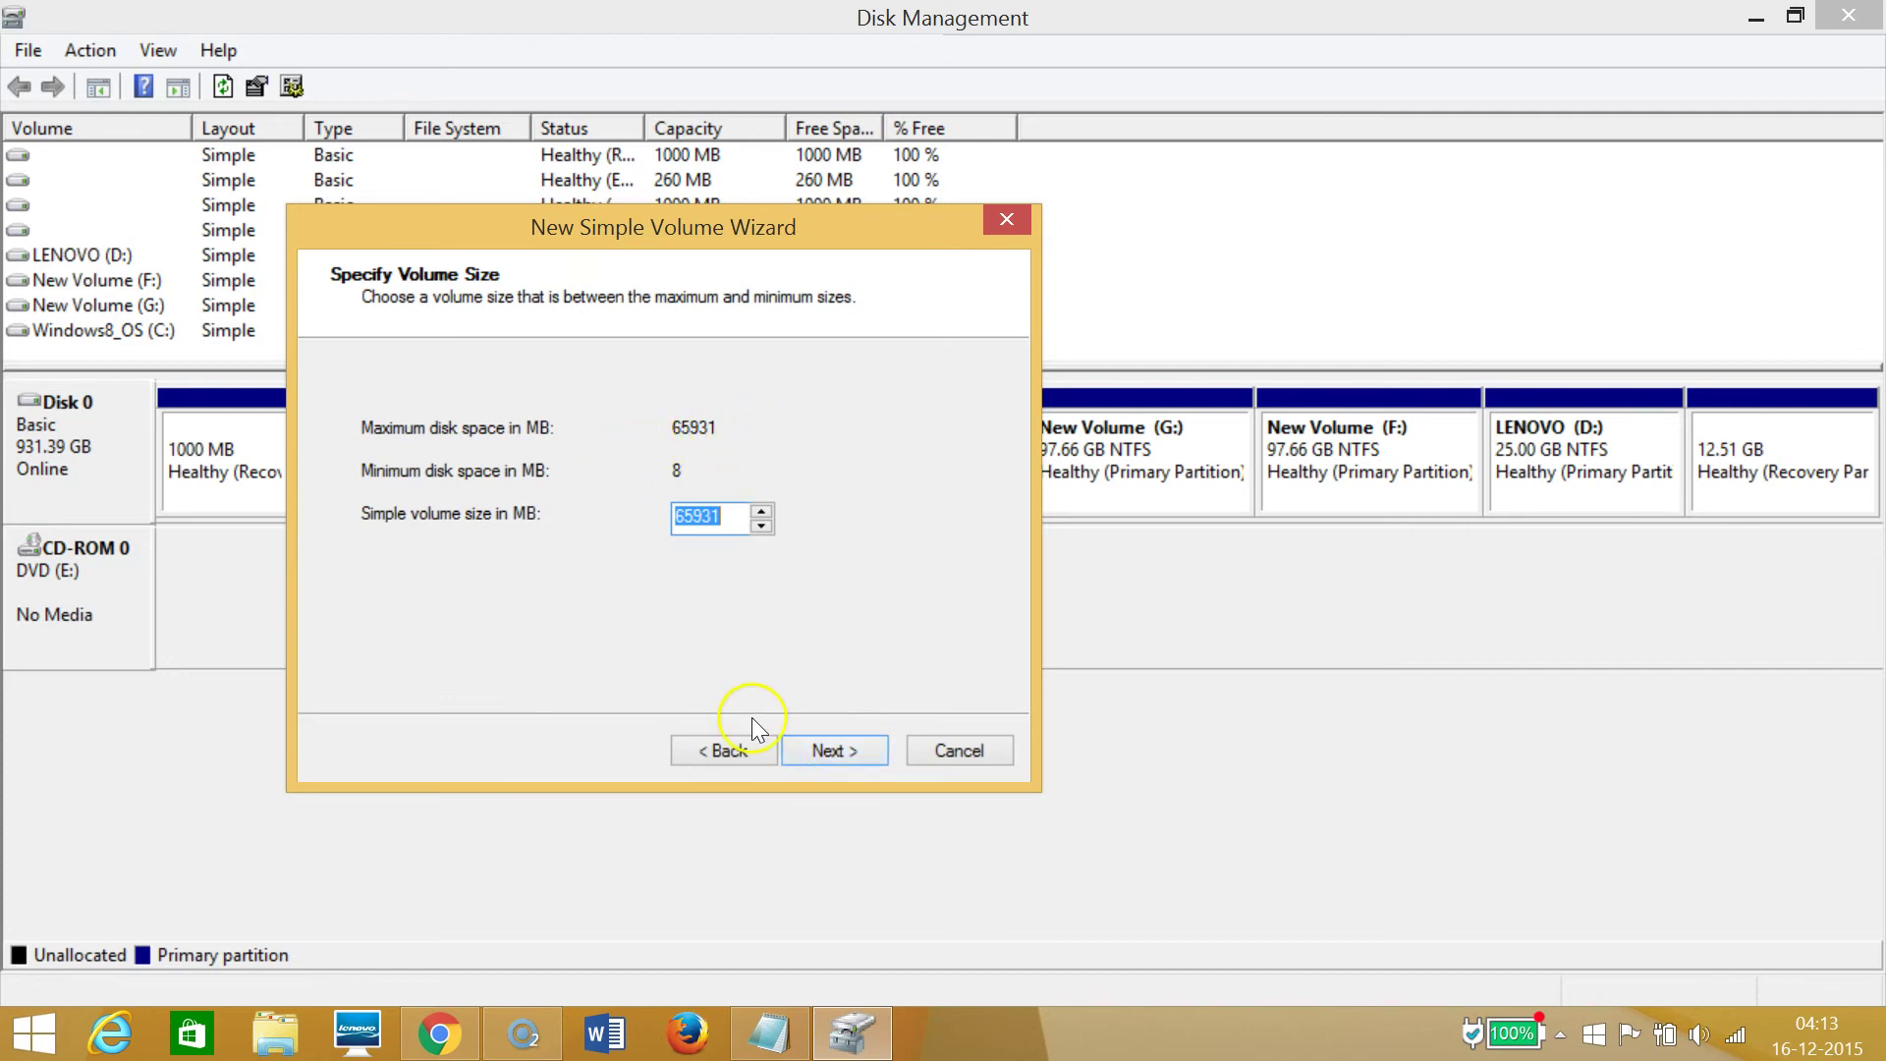
left_click(835, 754)
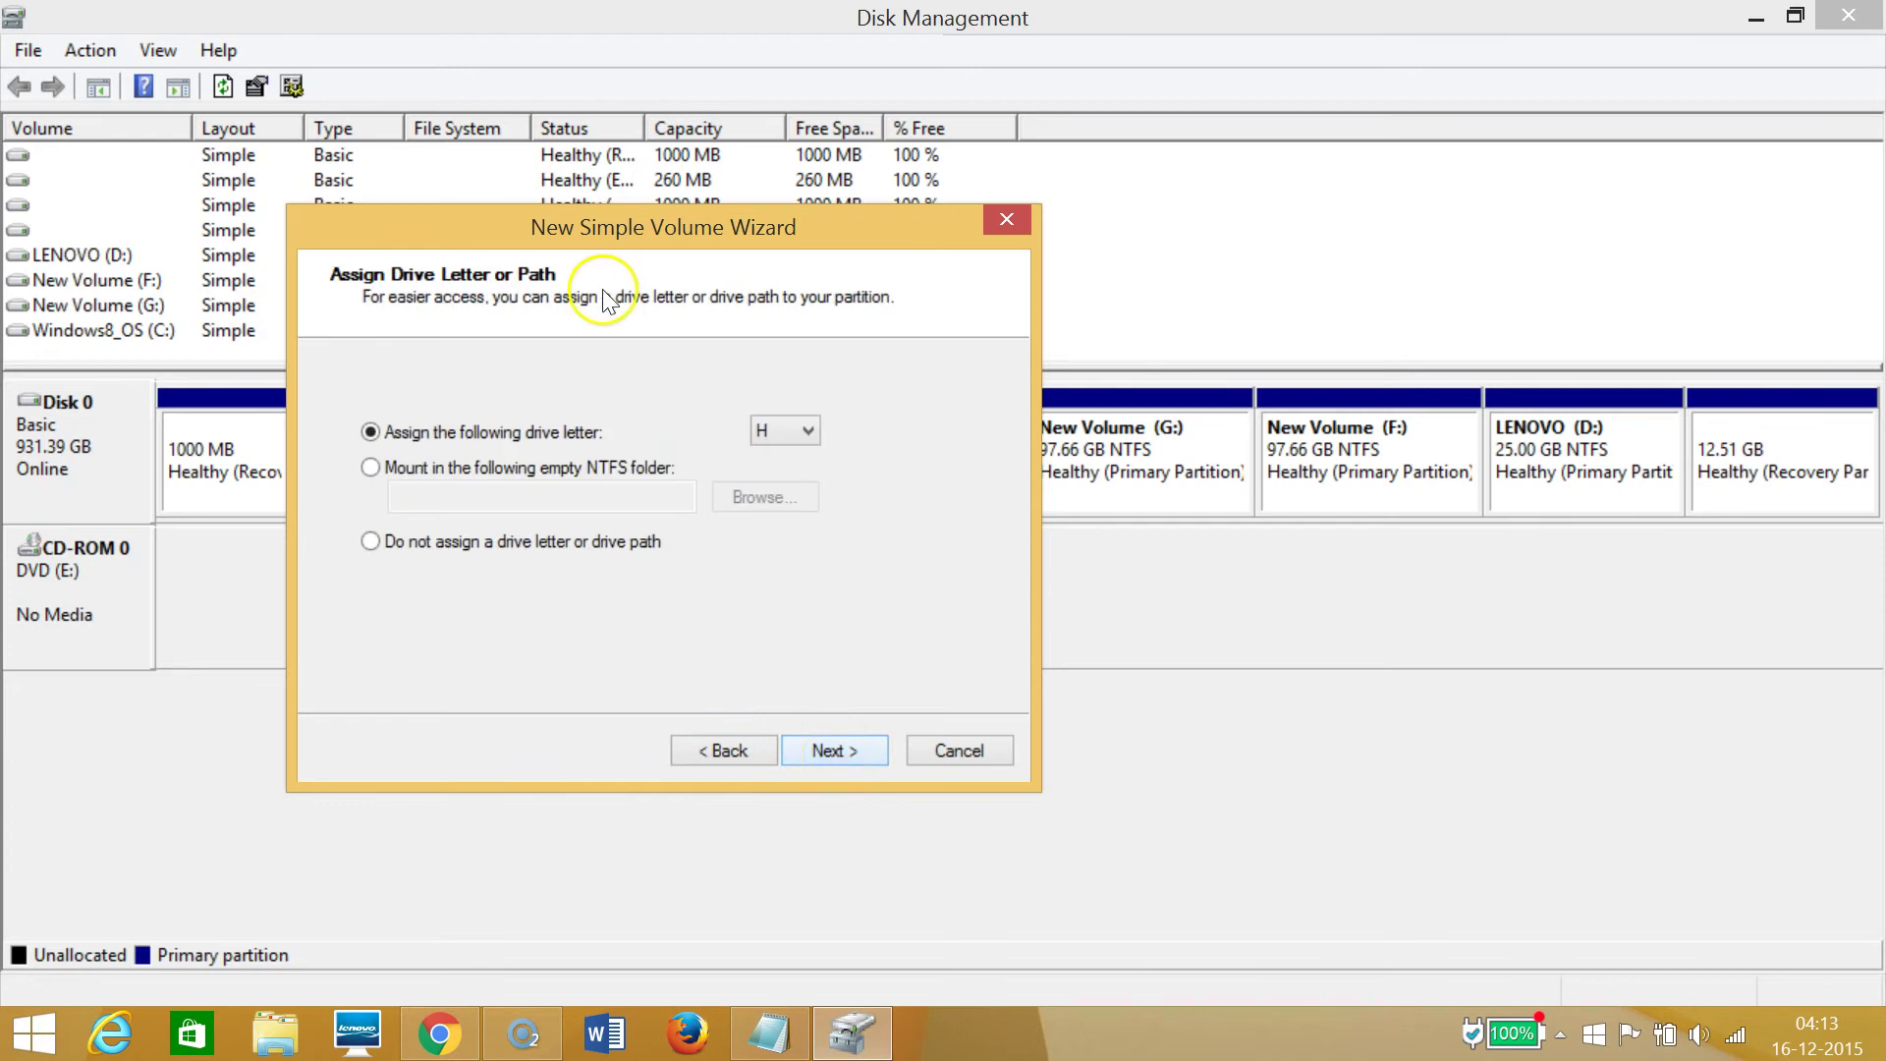
left_click(774, 425)
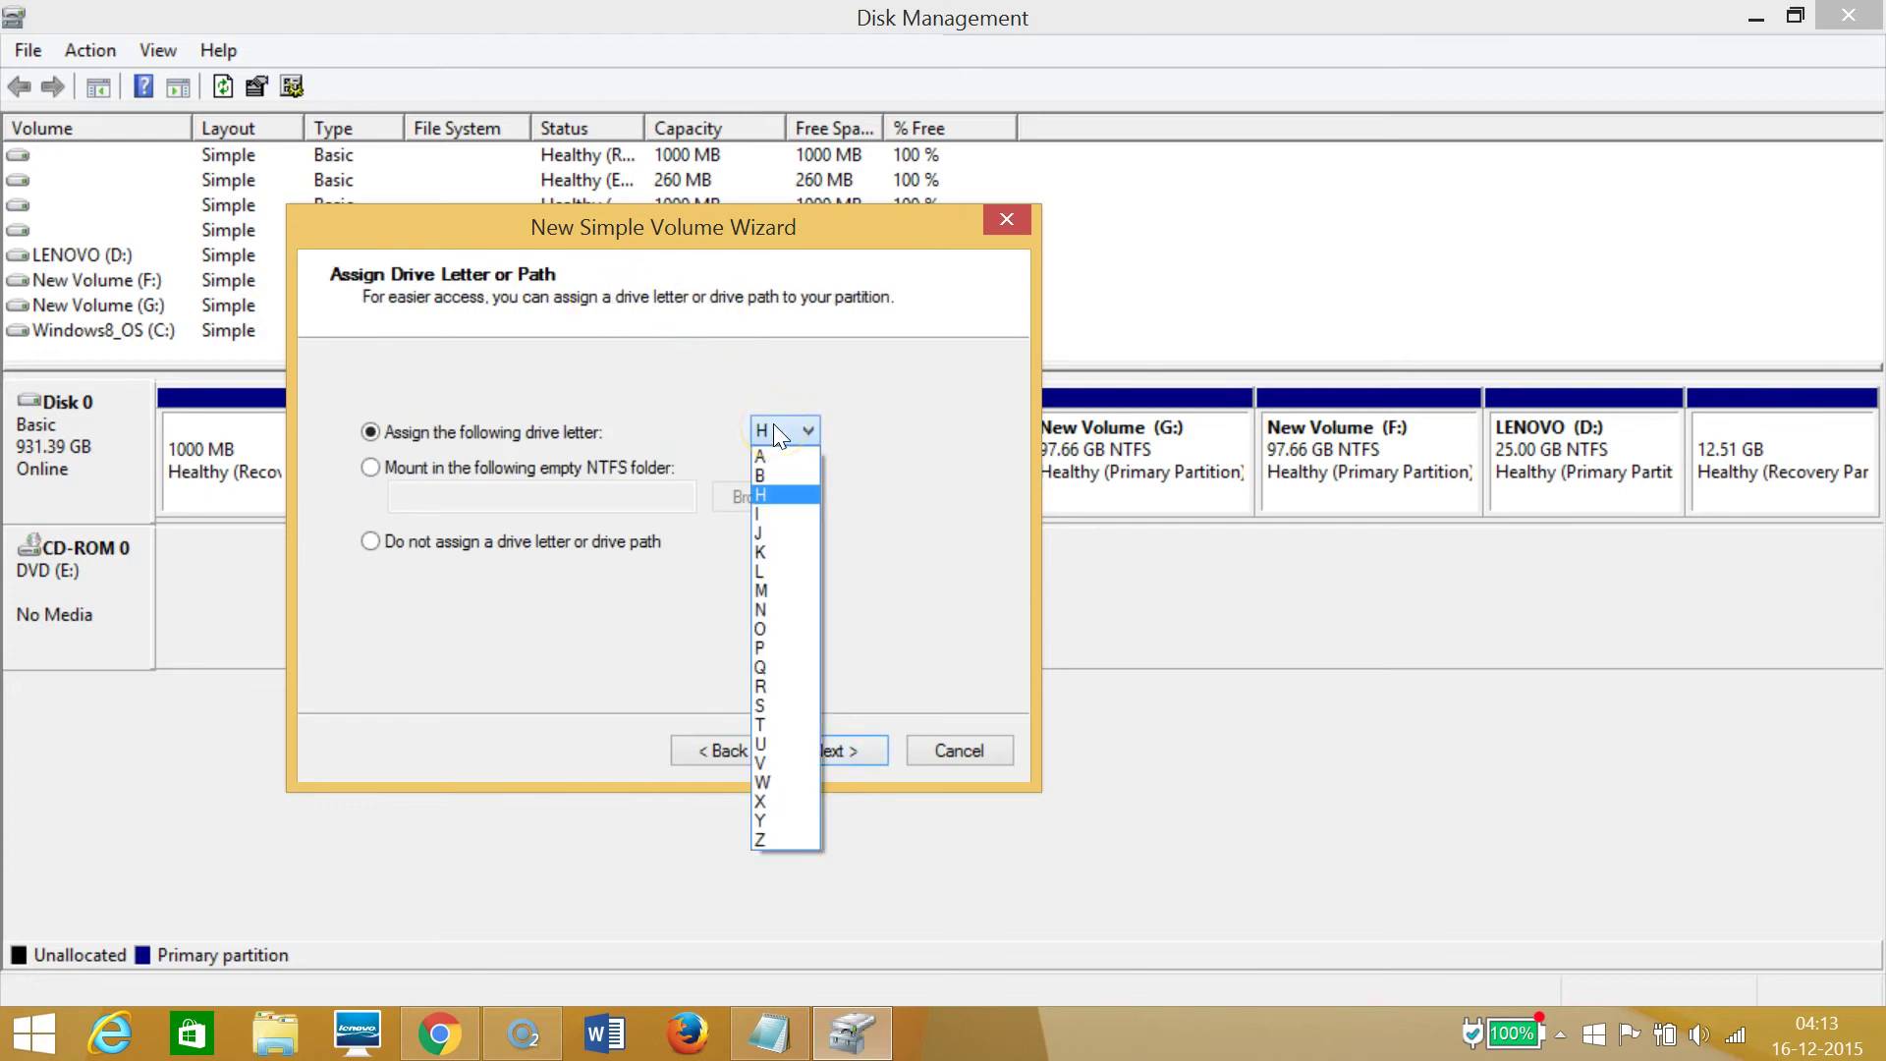
left_click(776, 432)
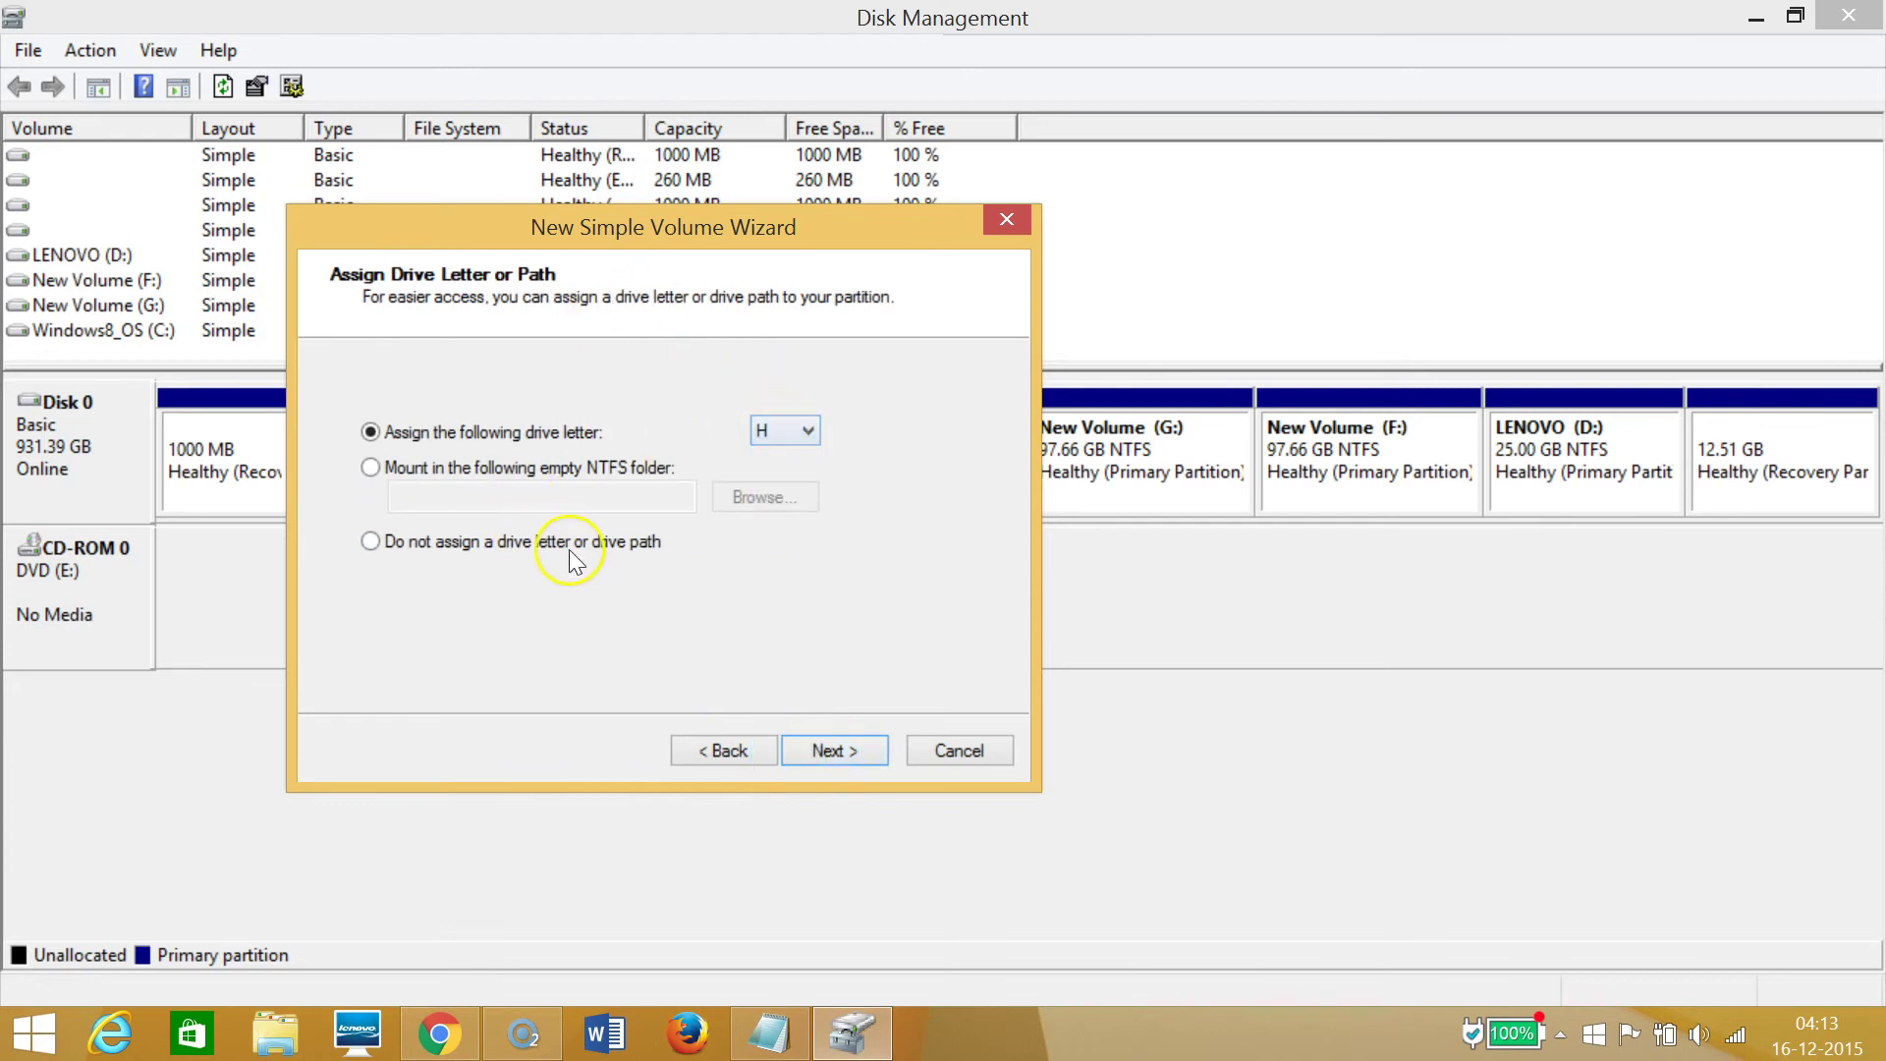
left_click(847, 743)
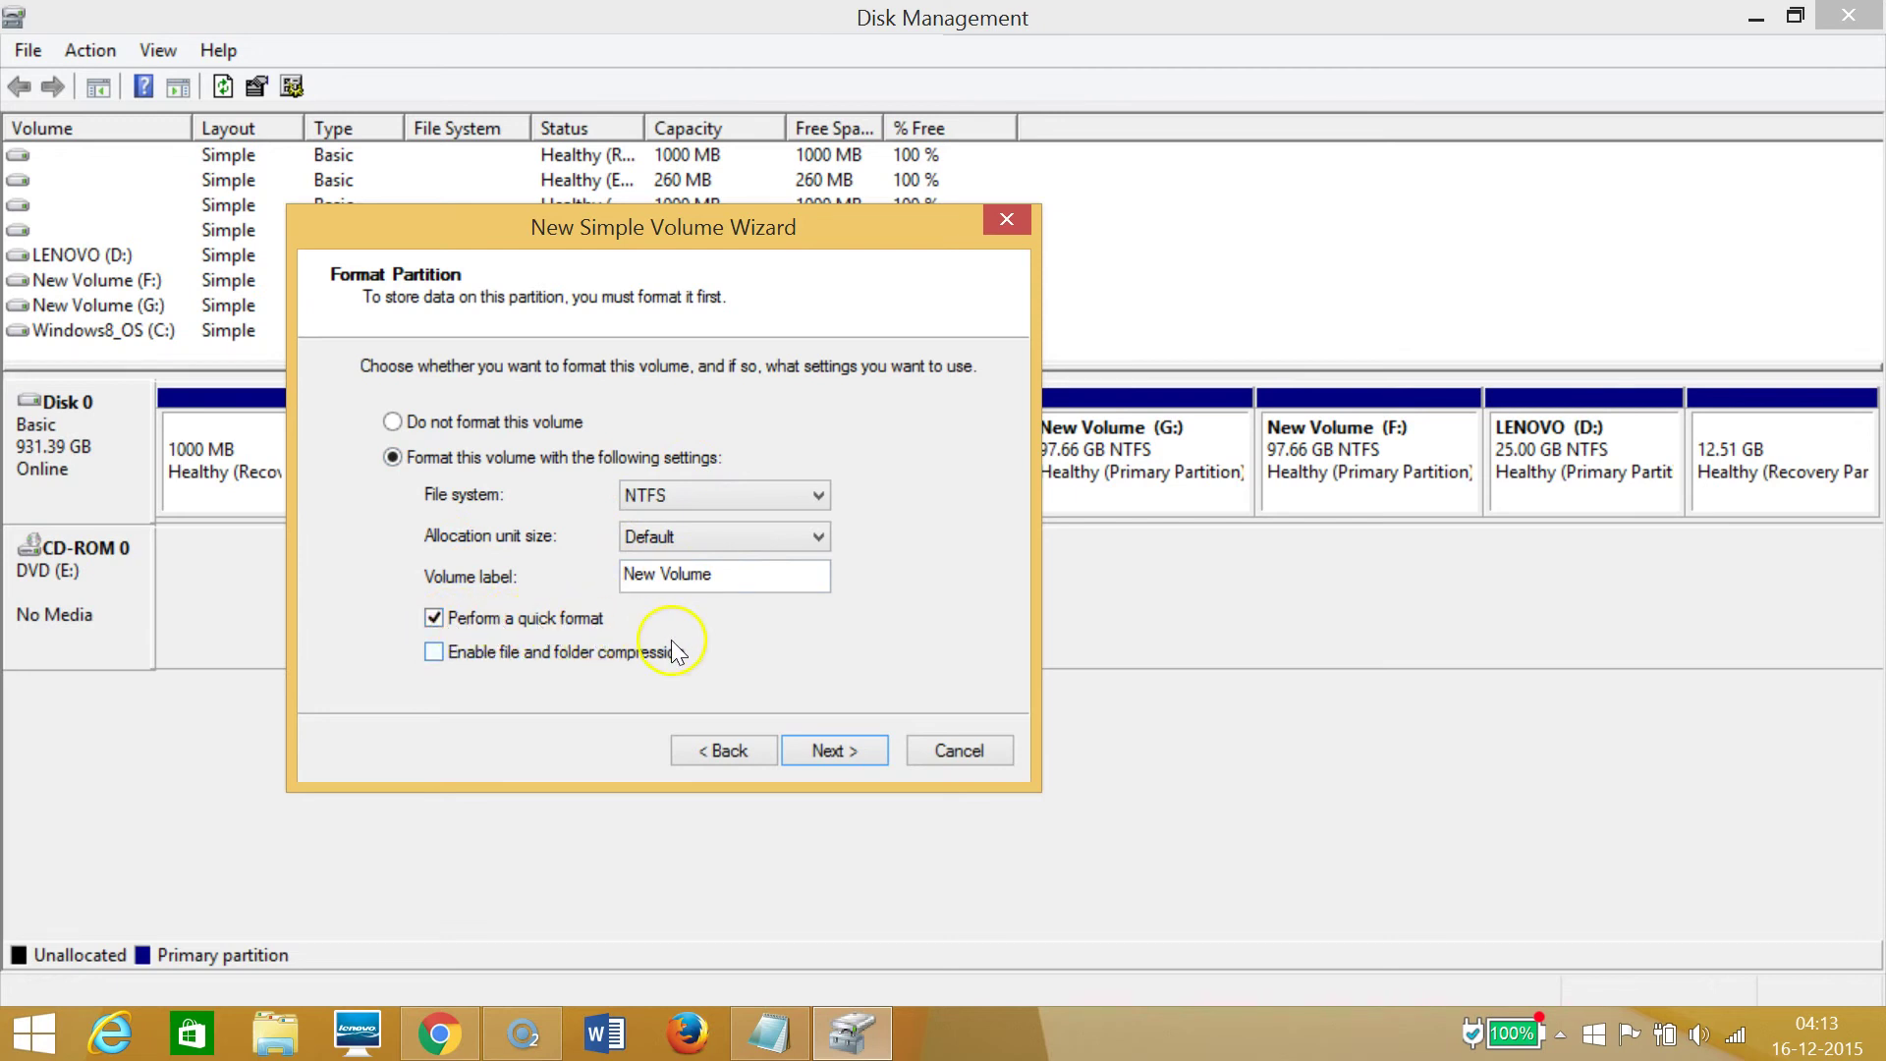
left_click(821, 753)
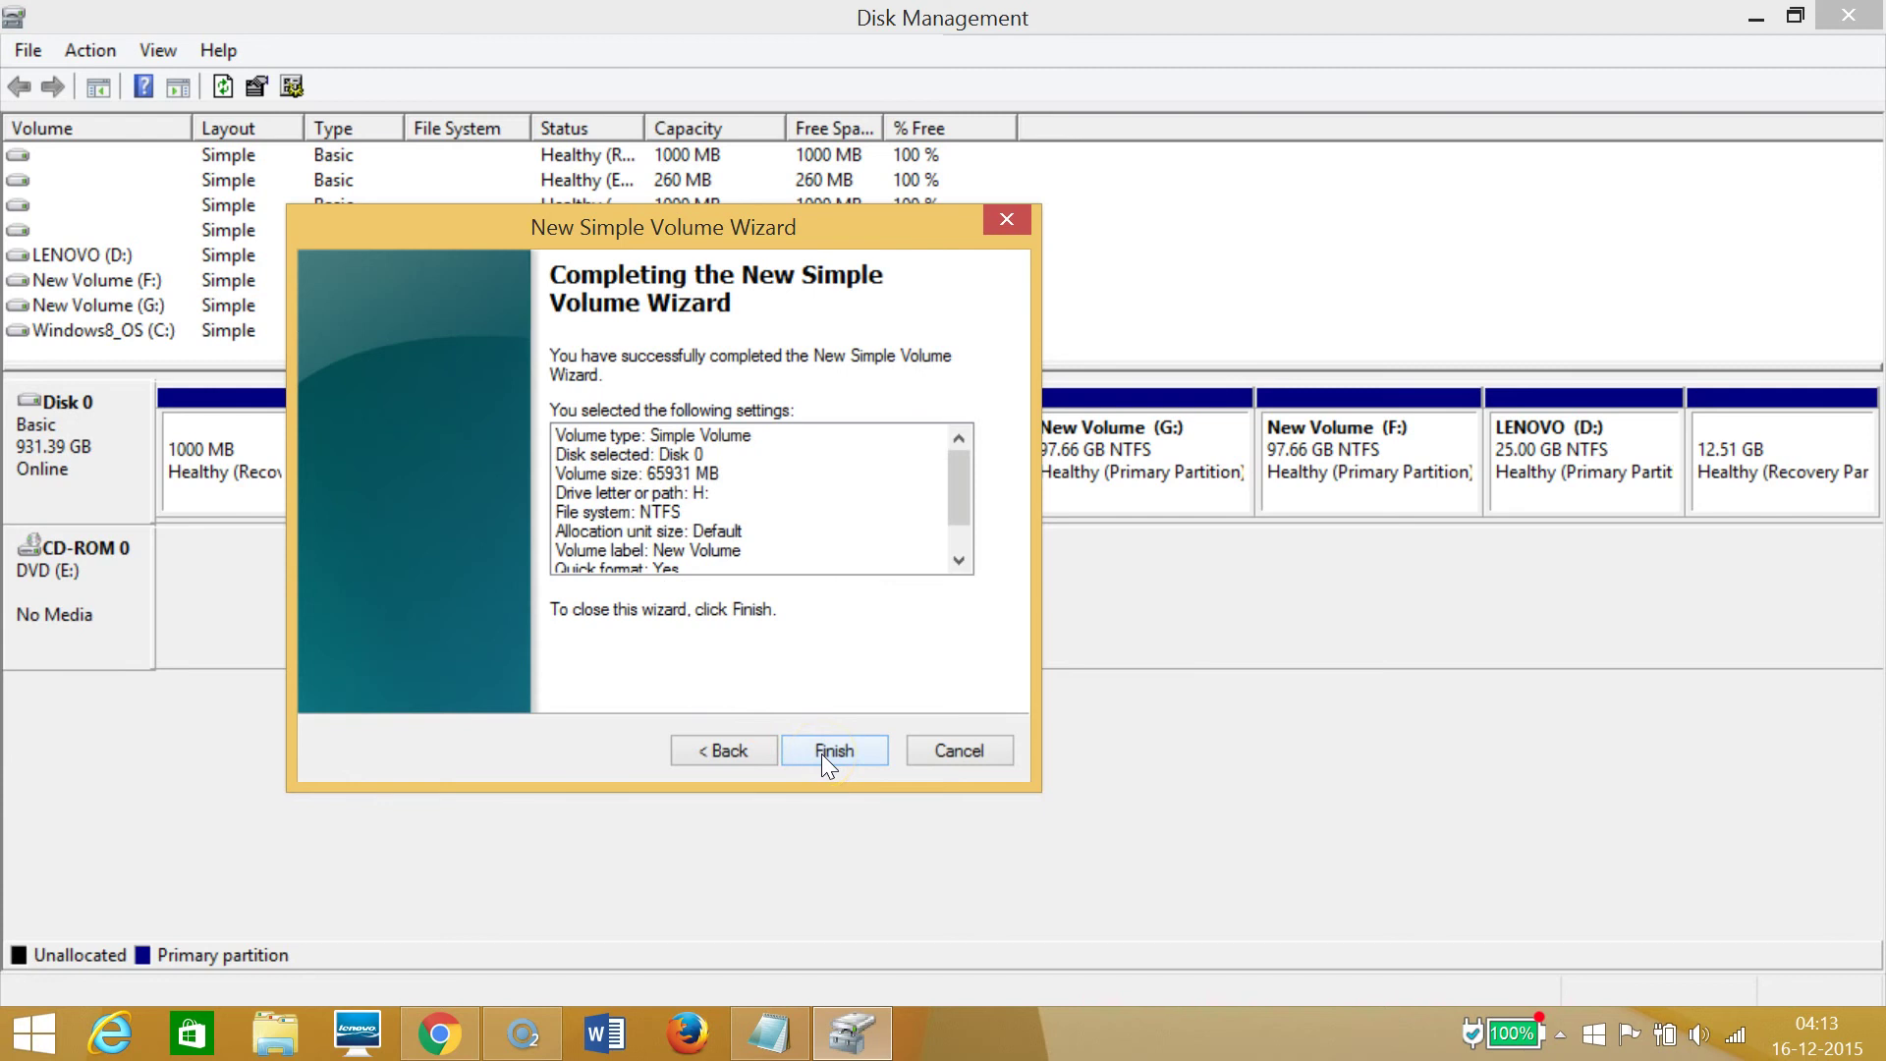
Step: Finish creating the 64.39 GB New Volume (H:), check Notepad and Chrome, then return to Disk Management
left_click(833, 750)
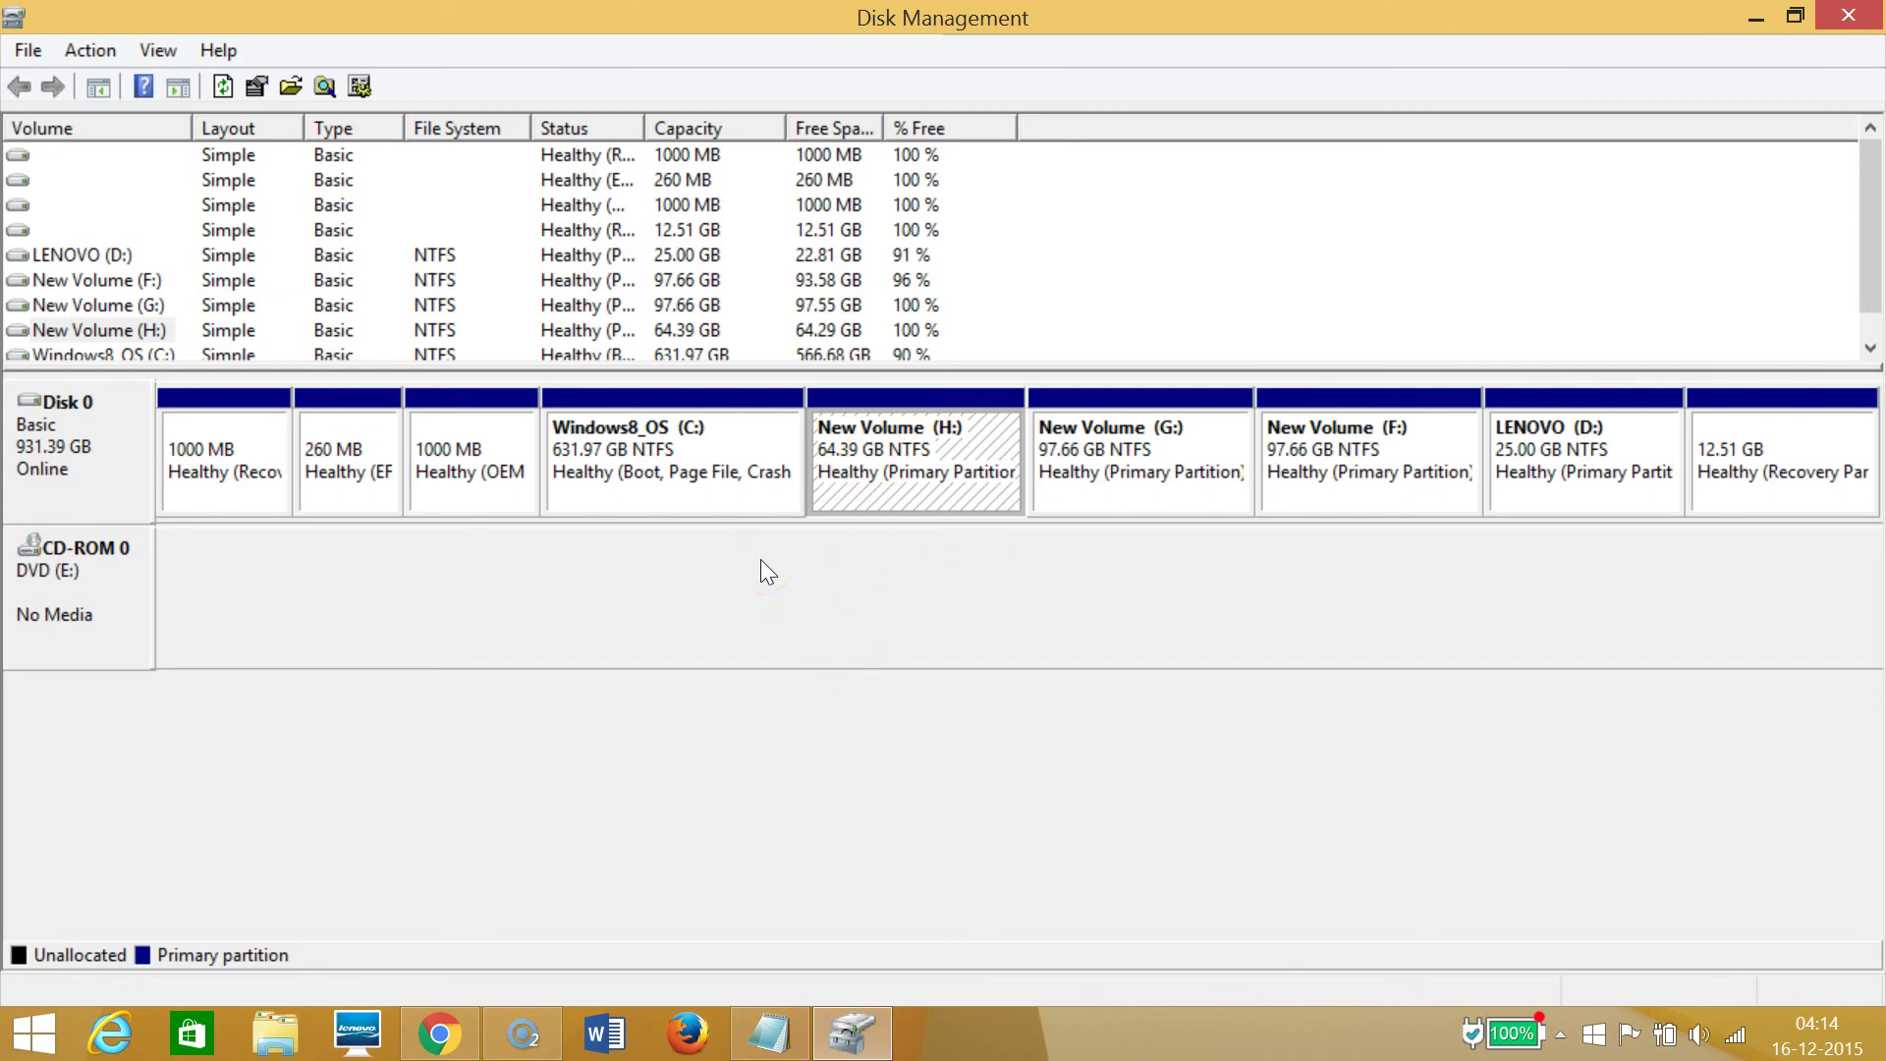
left_click(764, 1030)
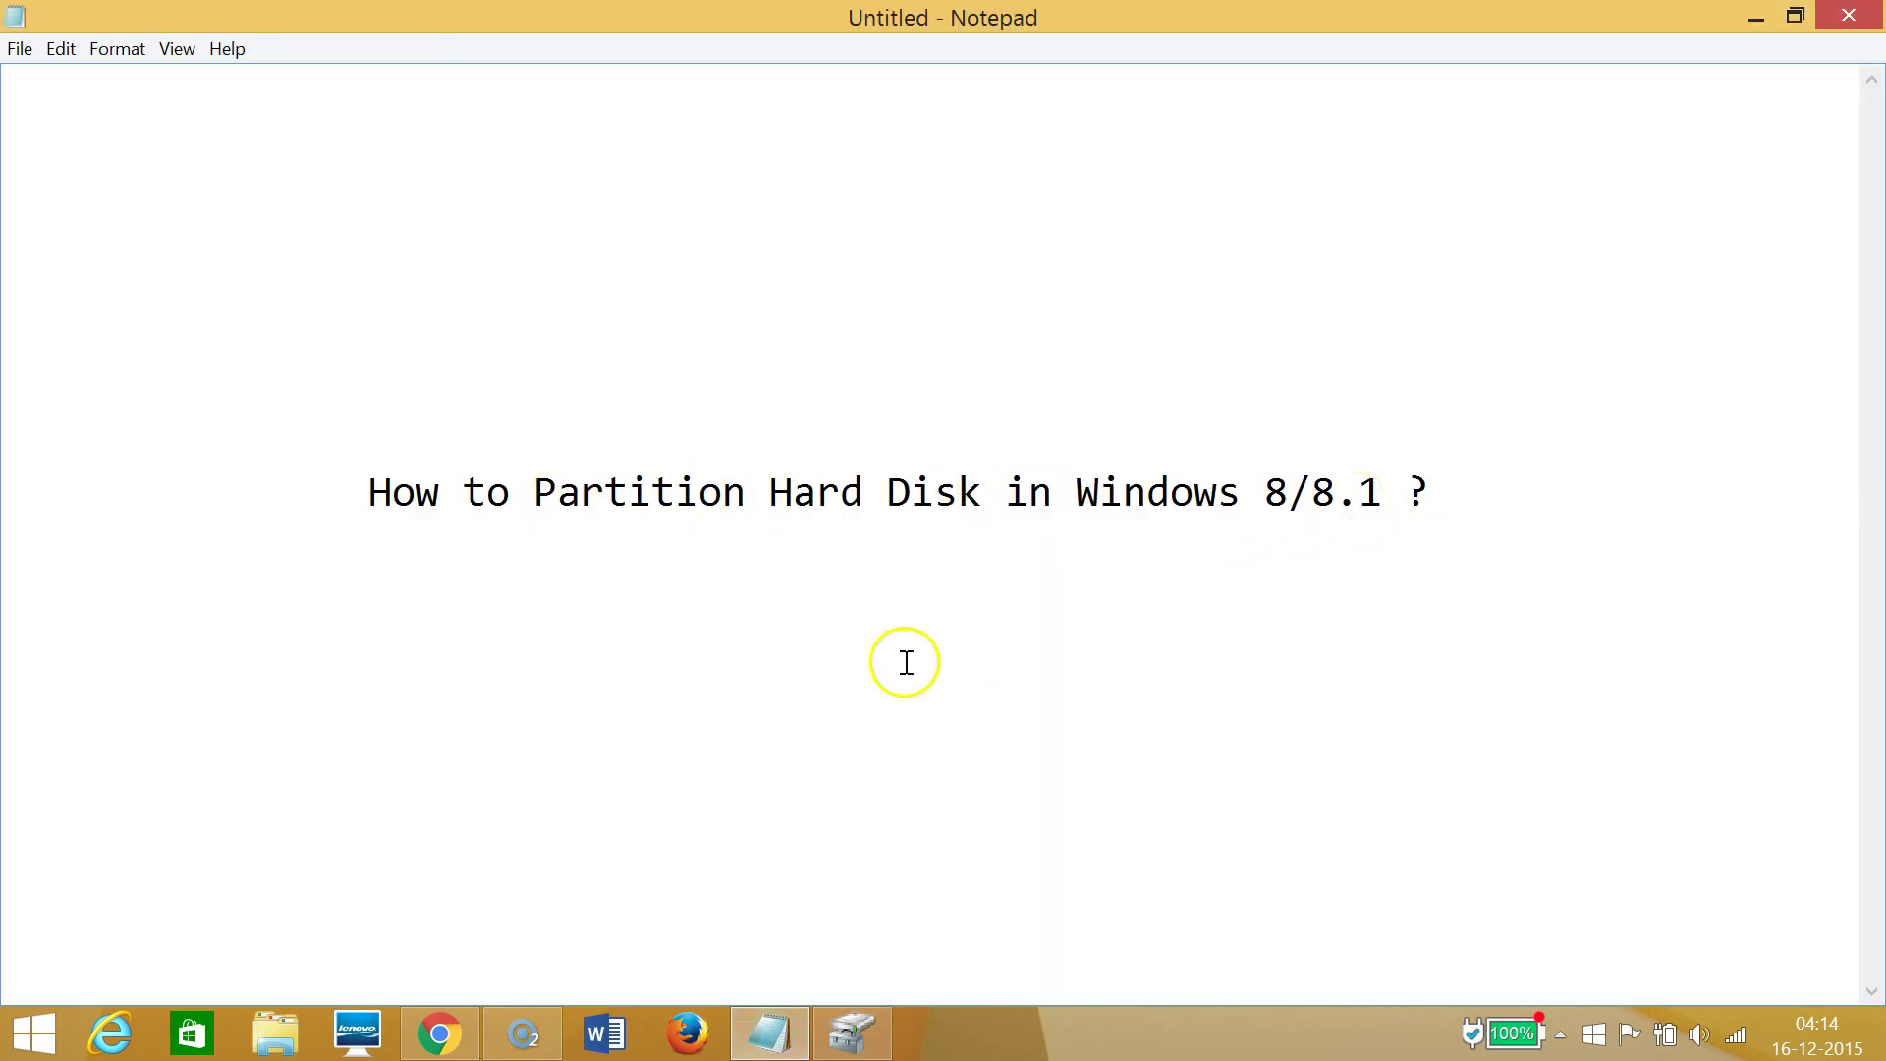
left_click(444, 1043)
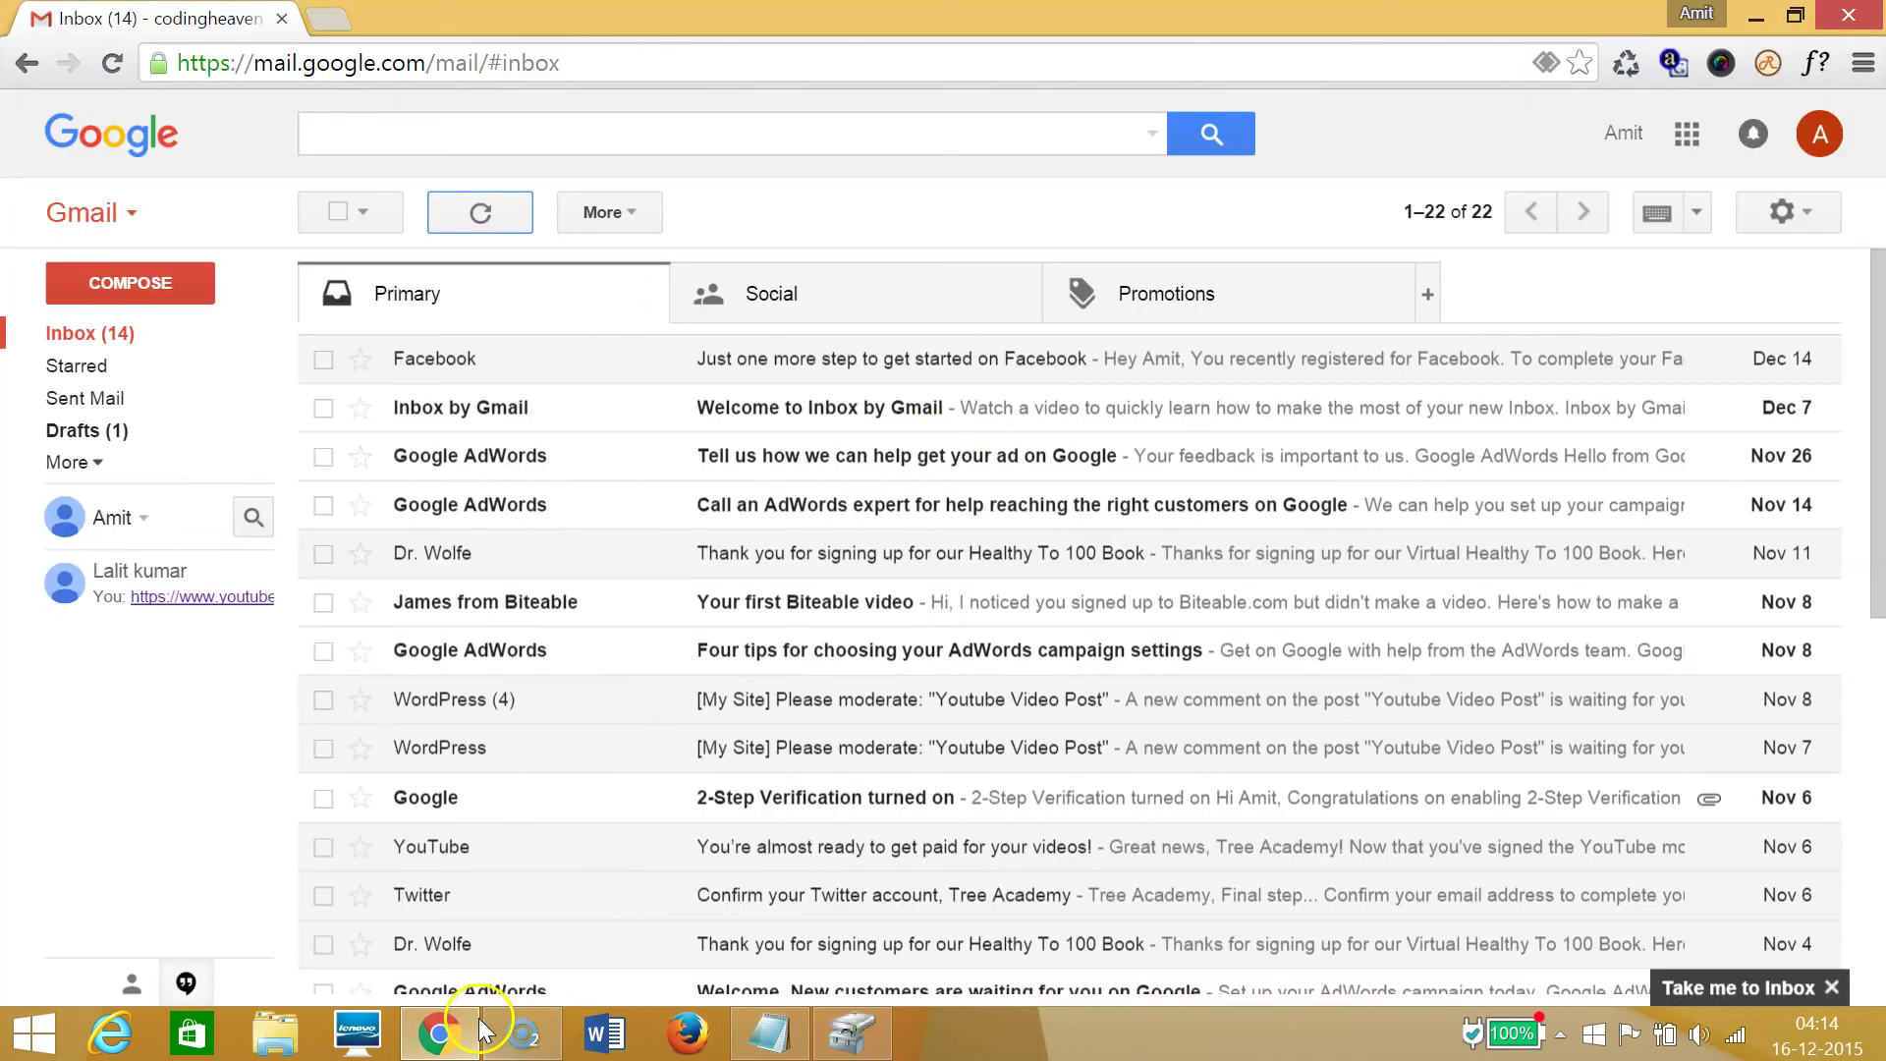
left_click(440, 1030)
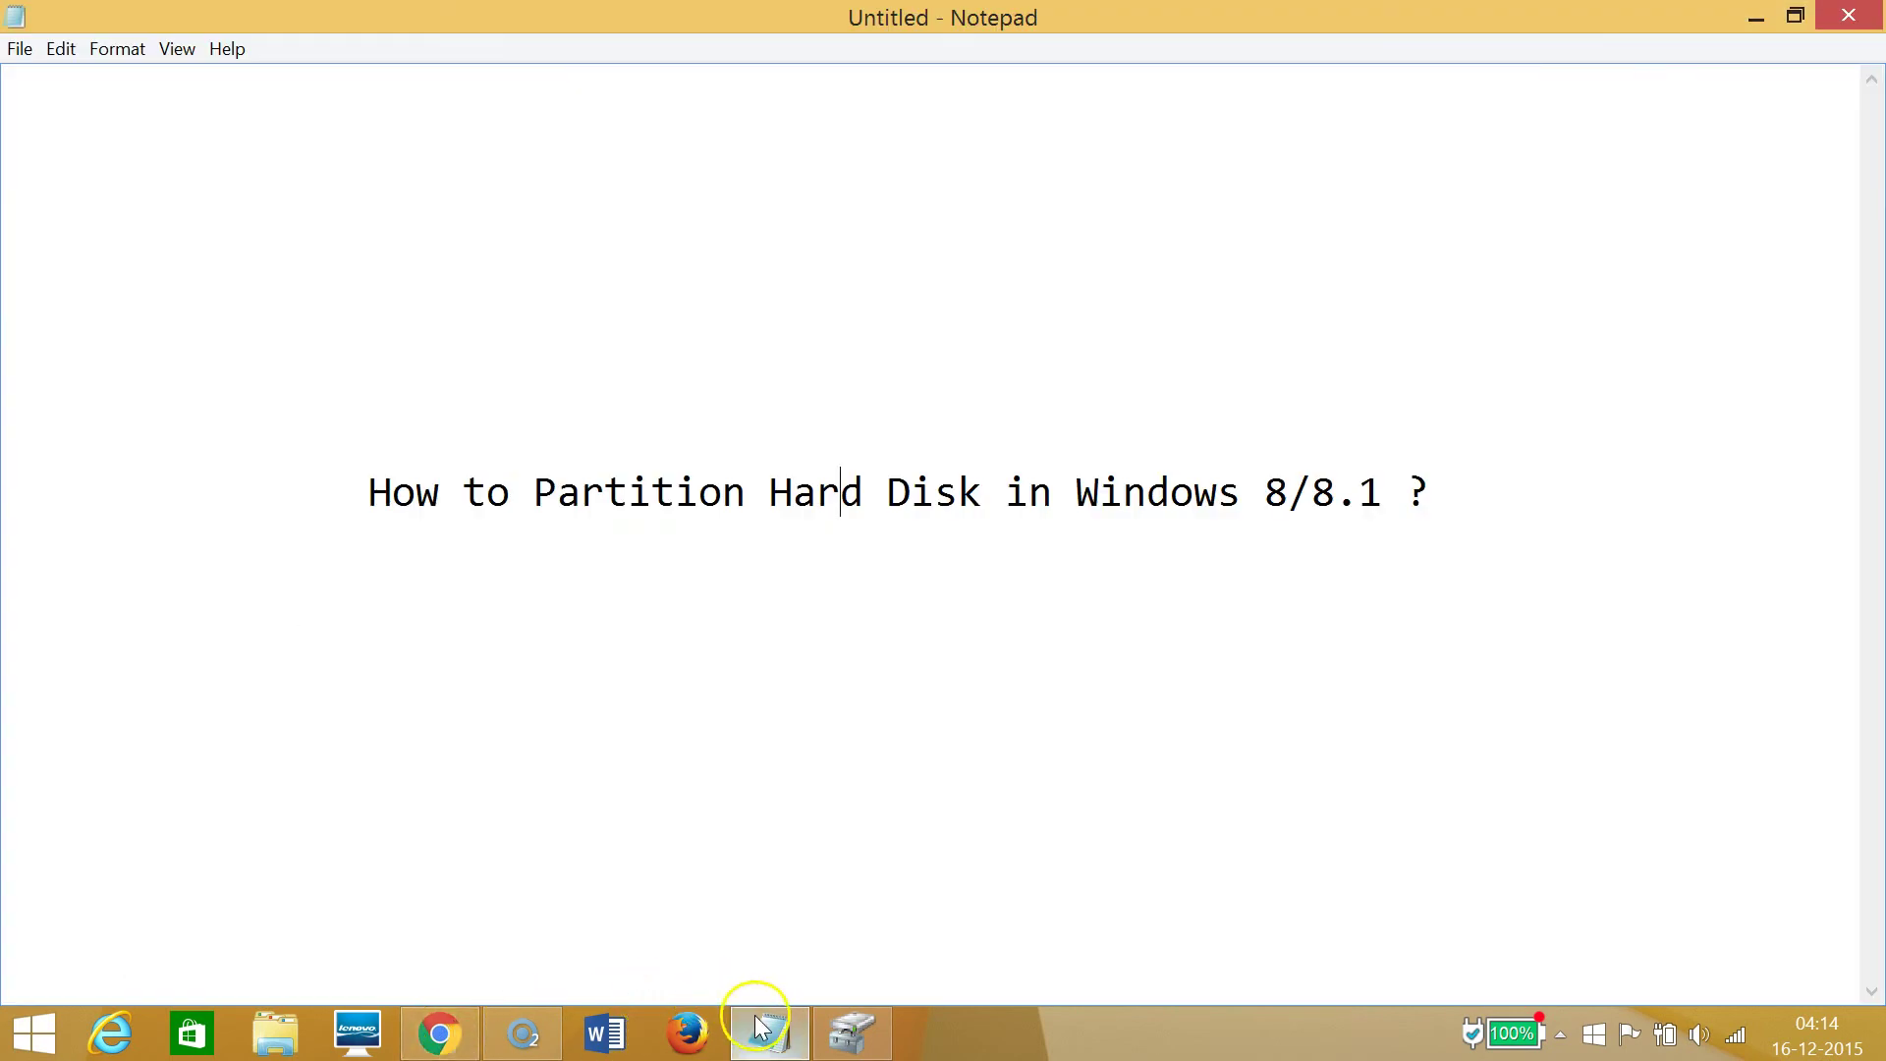
left_click(846, 1034)
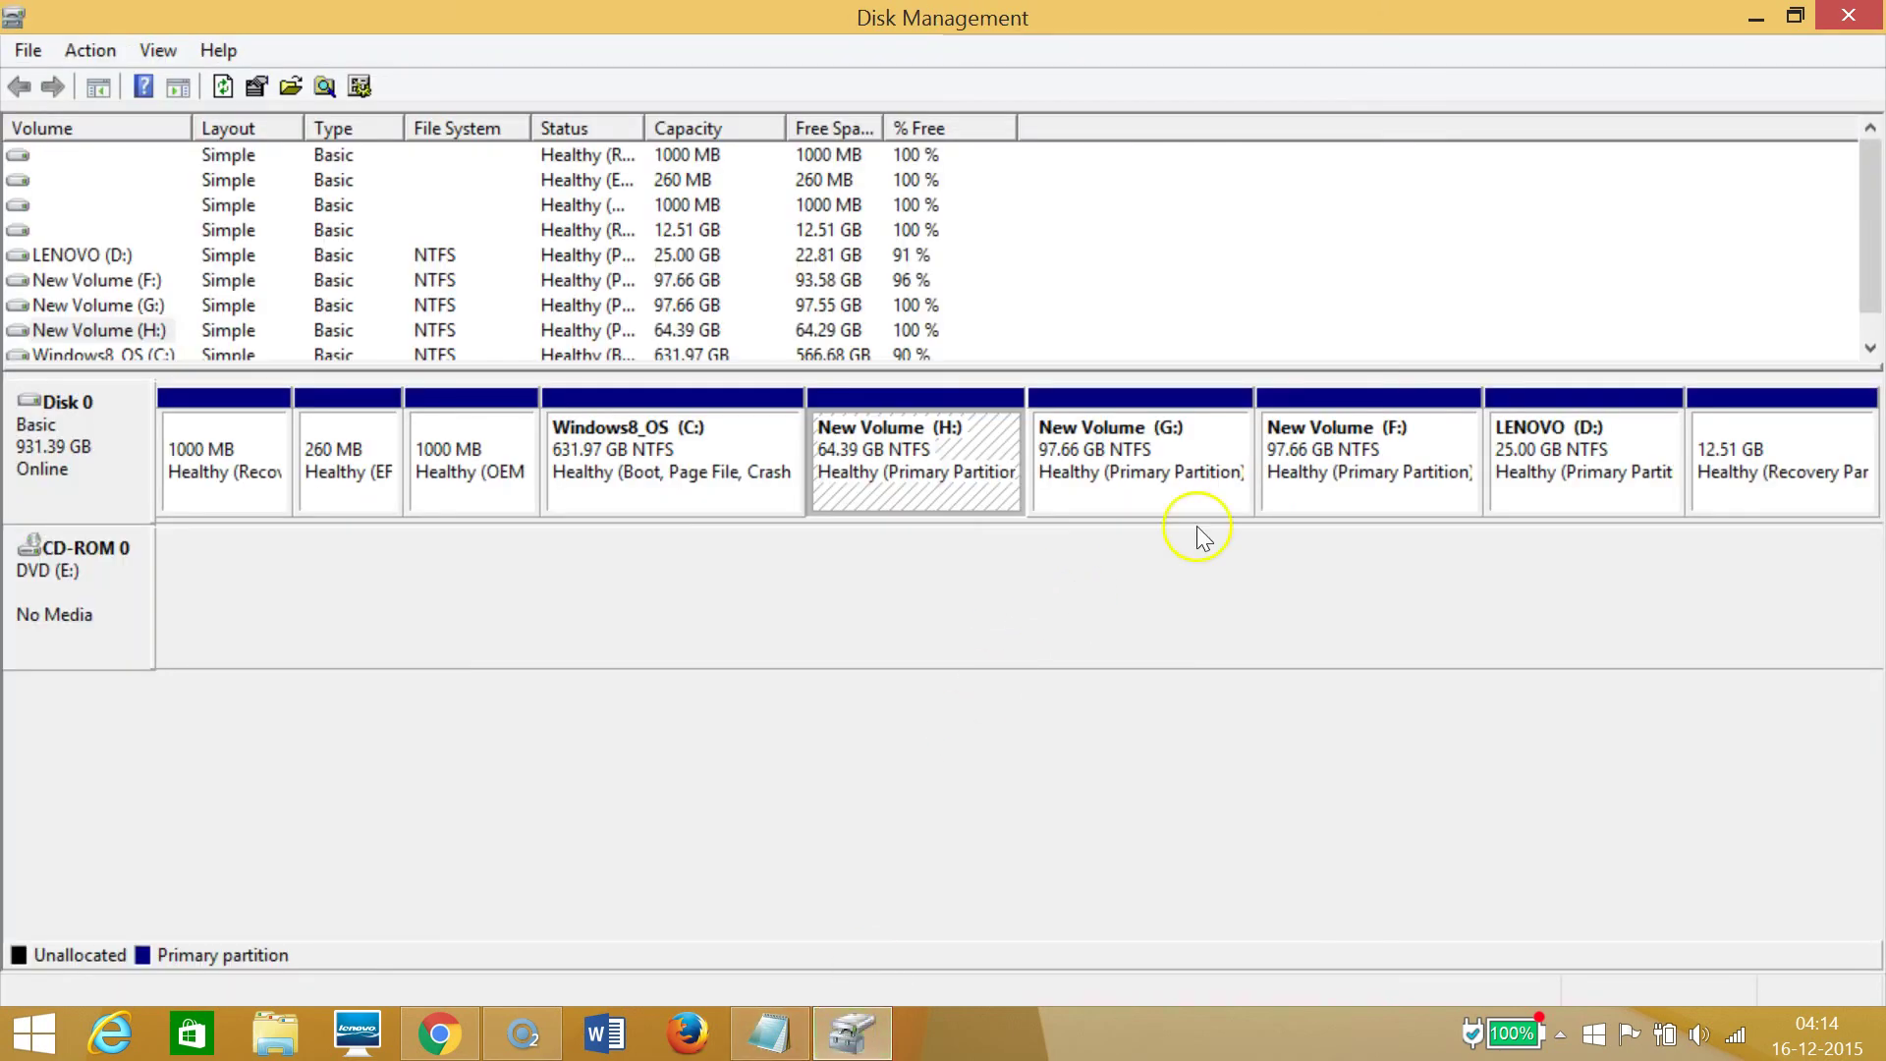
Step: Select the new volume, view its actions menu, then dismiss it and clear the selection unchanged
left_click(1176, 472)
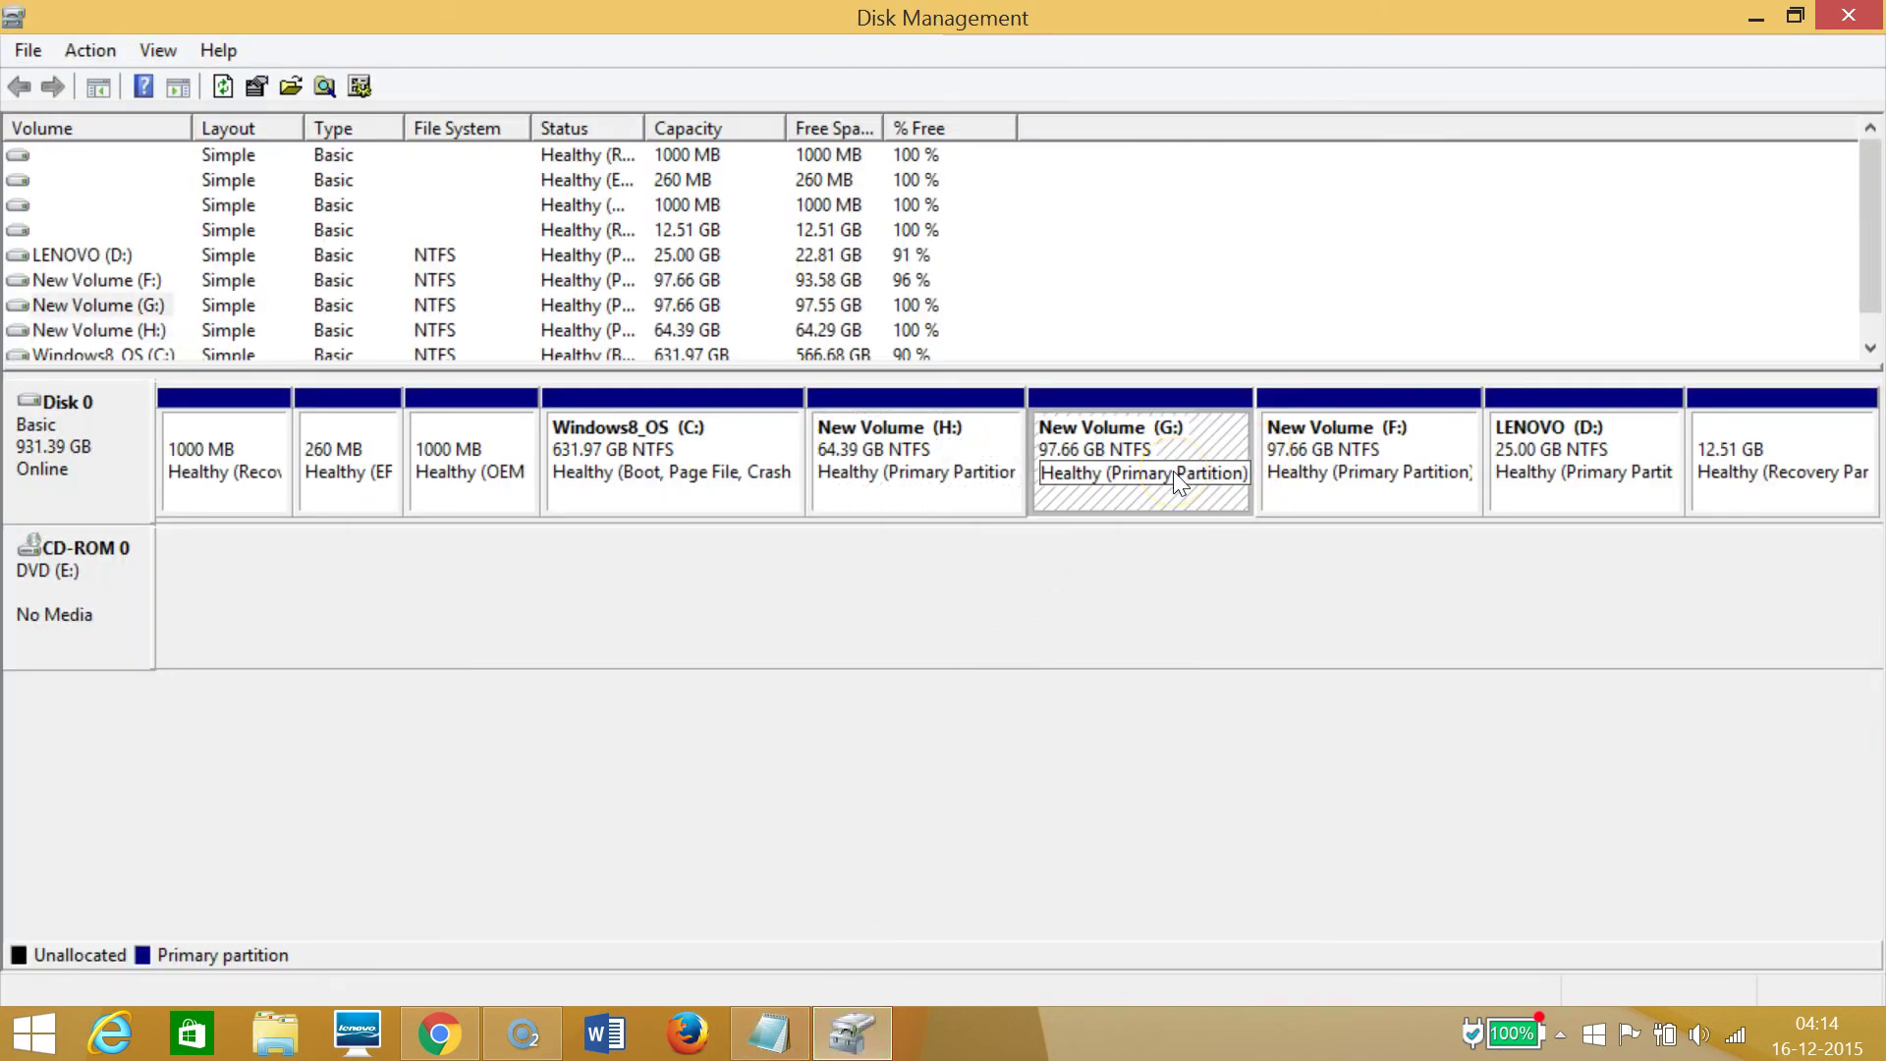
left_click(1184, 474)
right_click(1132, 444)
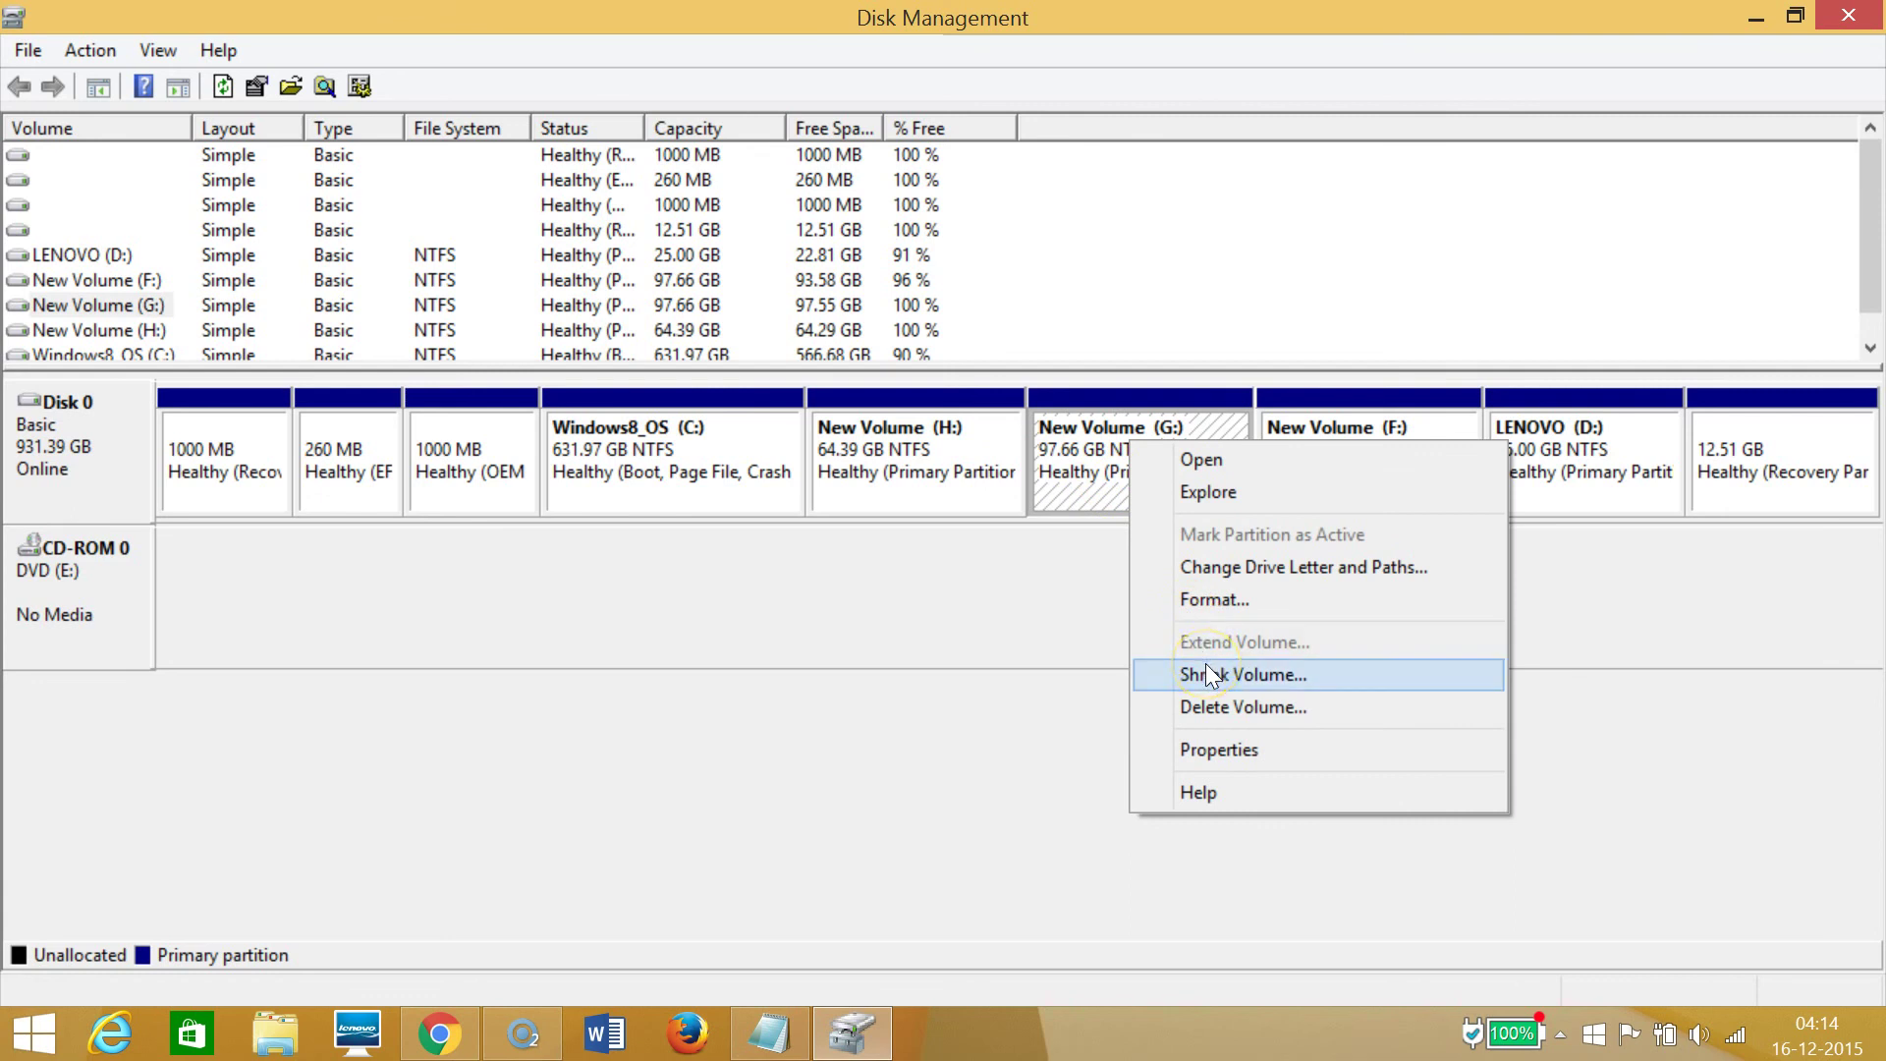
left_click(998, 639)
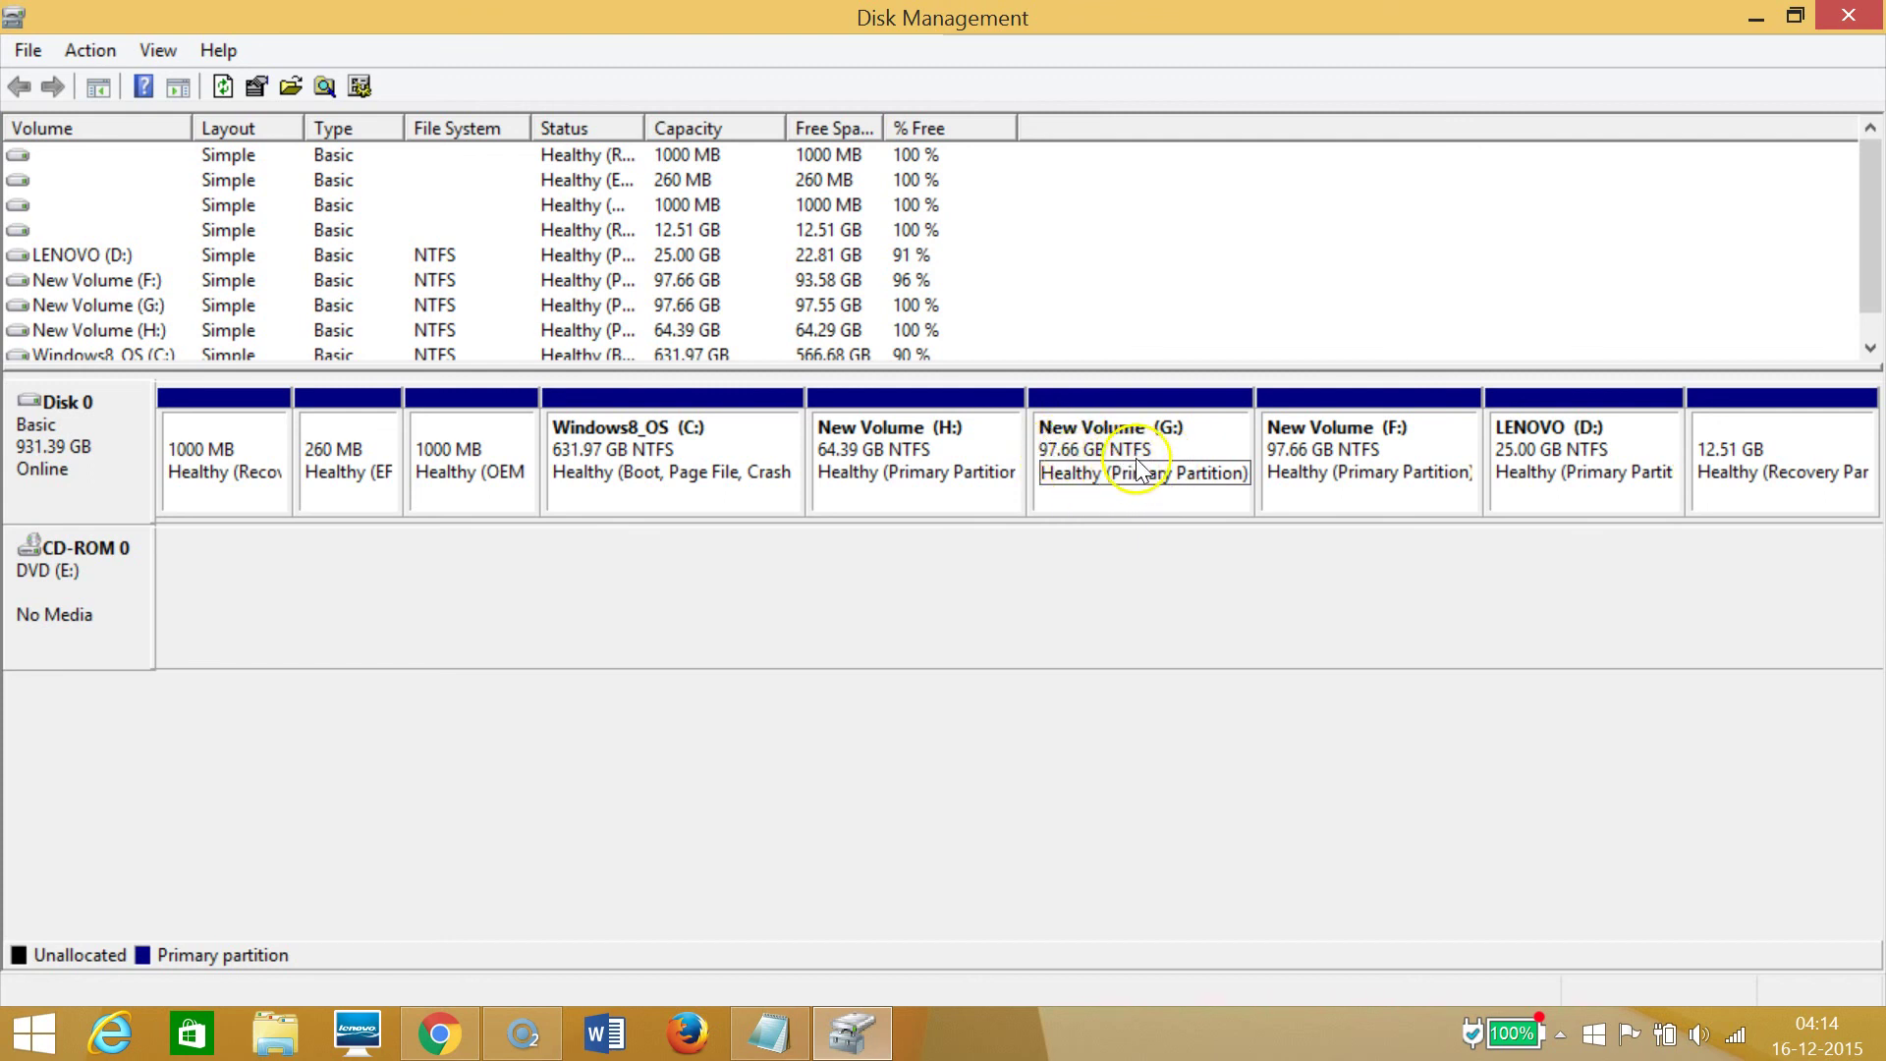
left_click(1064, 581)
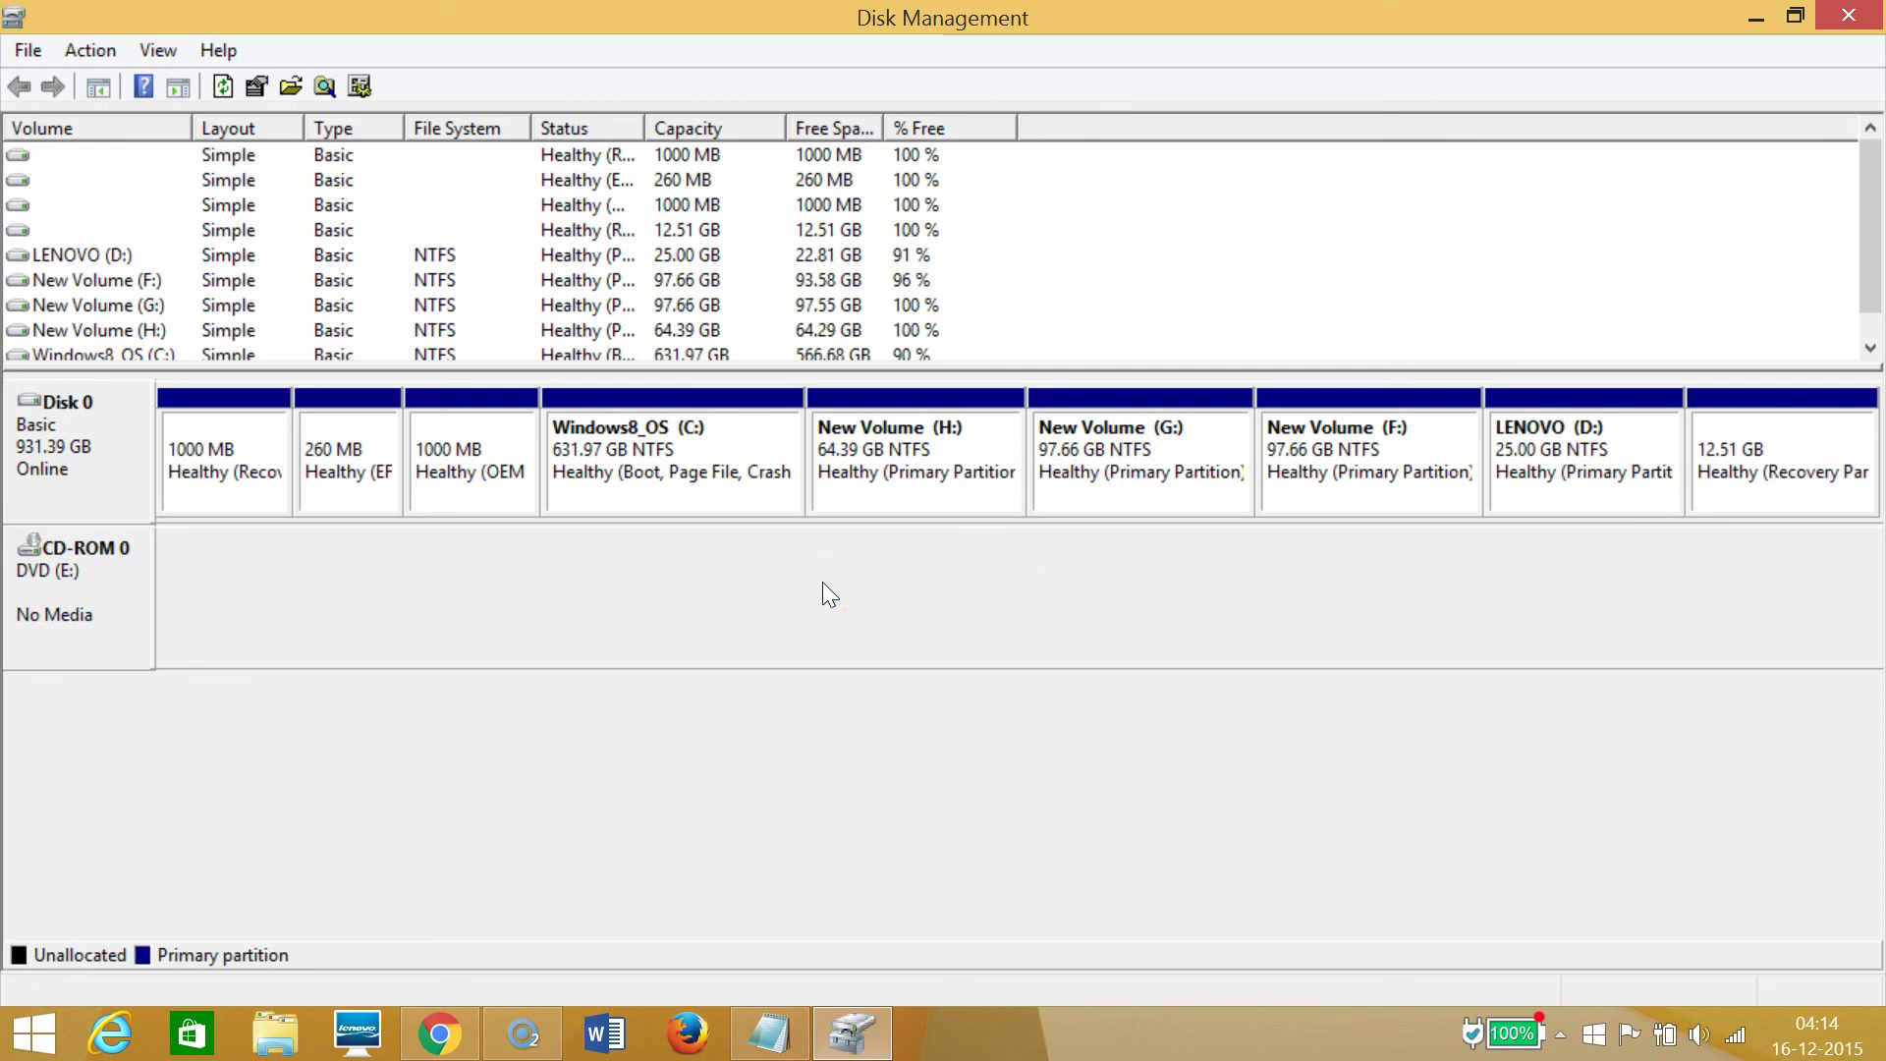
left_click(769, 1032)
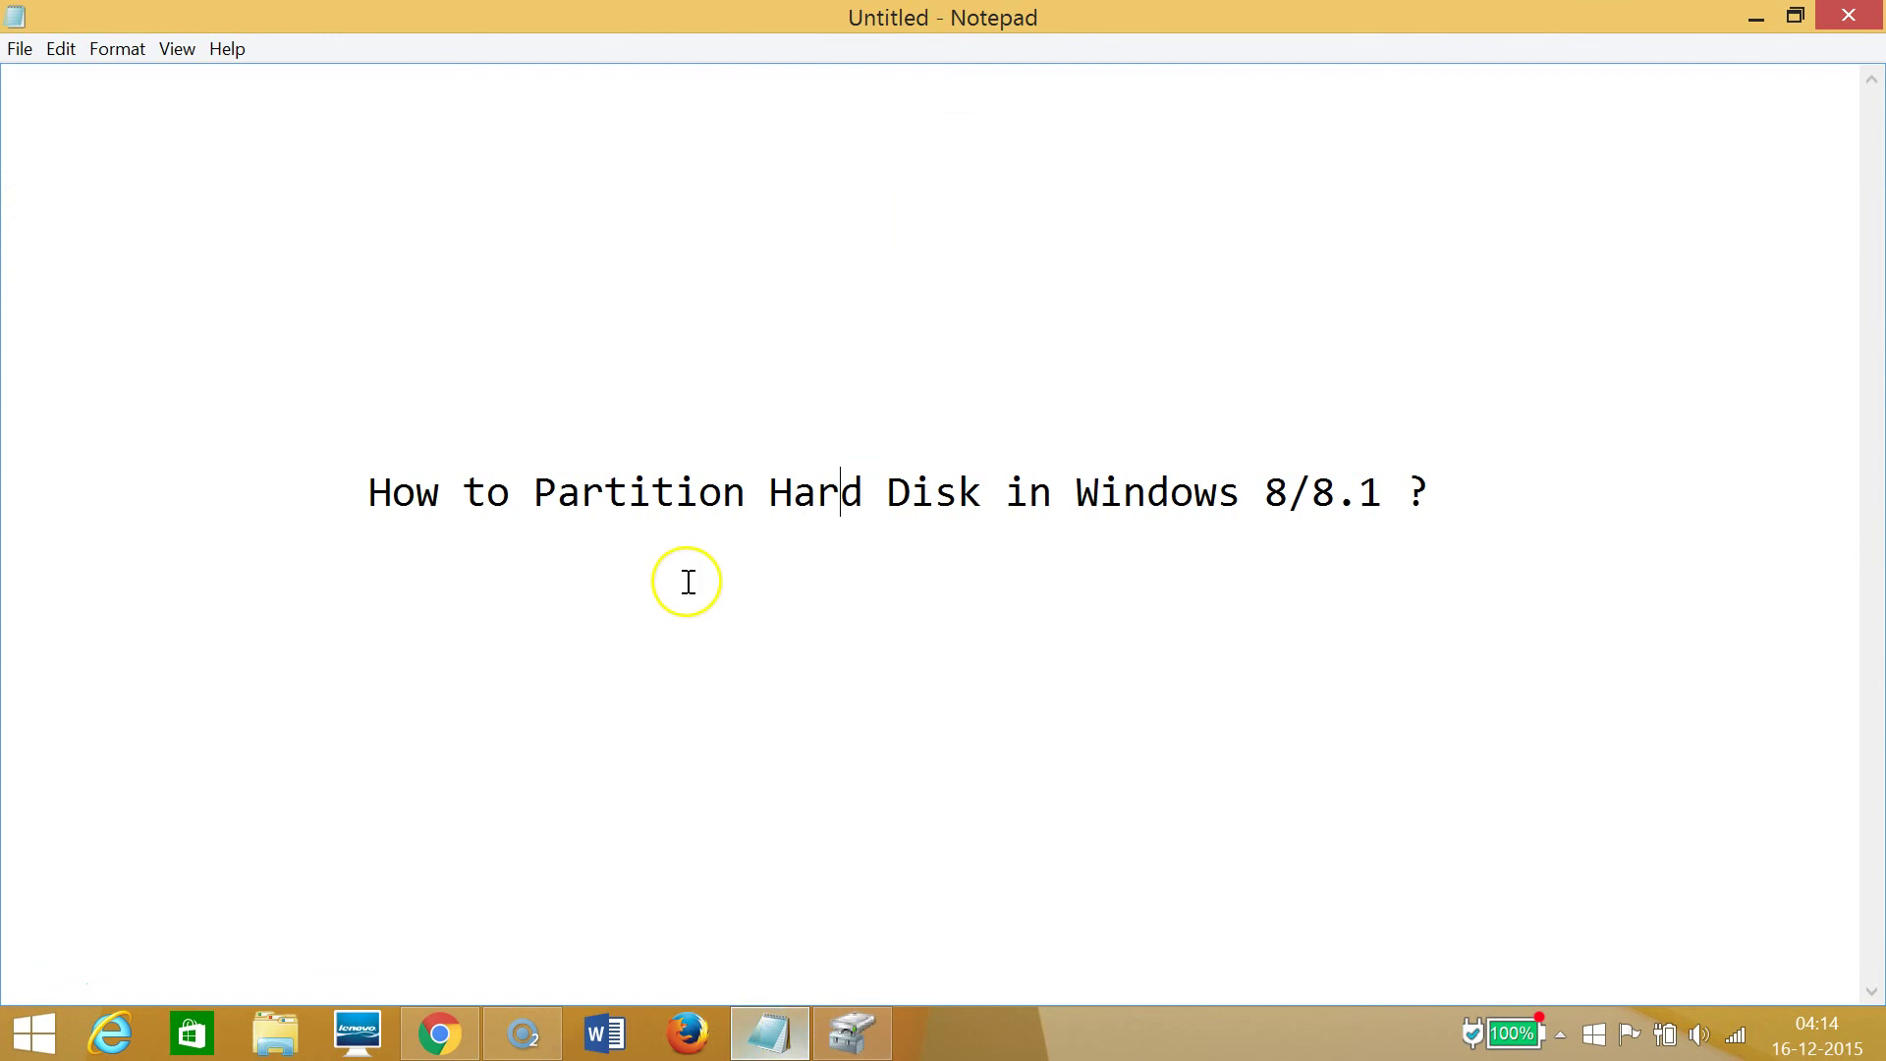